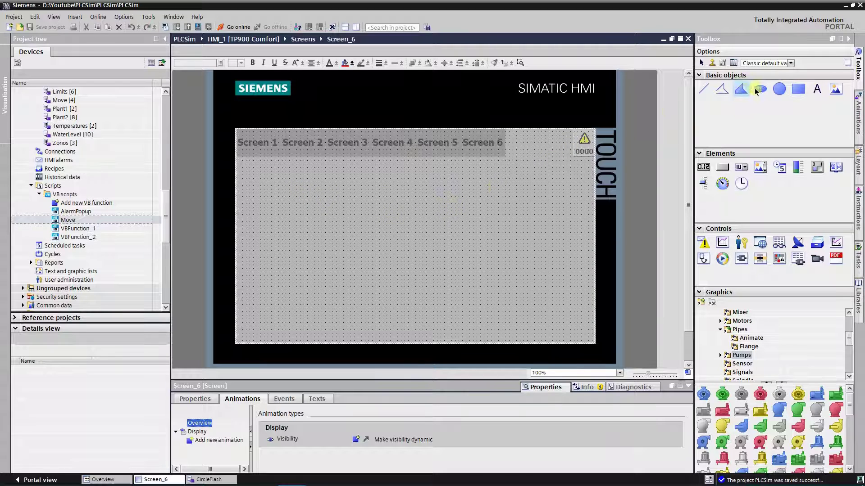
Place a circle on Screen_6 just below the Screen 1 navigation label.
click(779, 90)
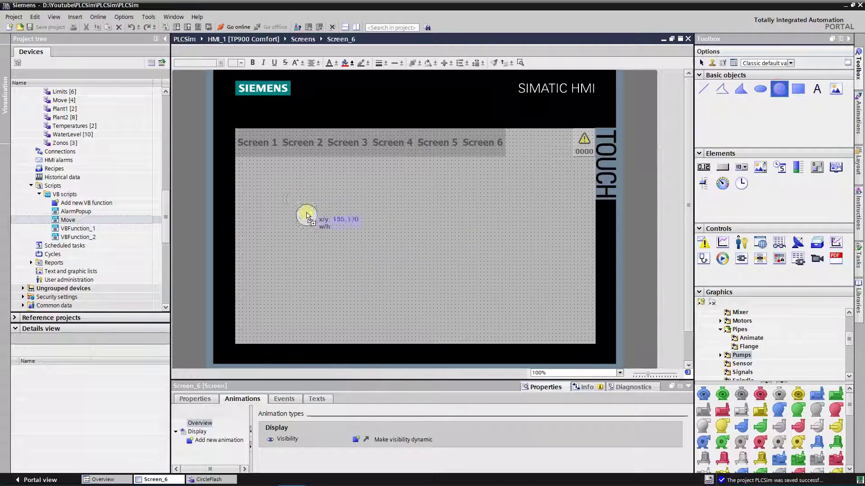
click(270, 185)
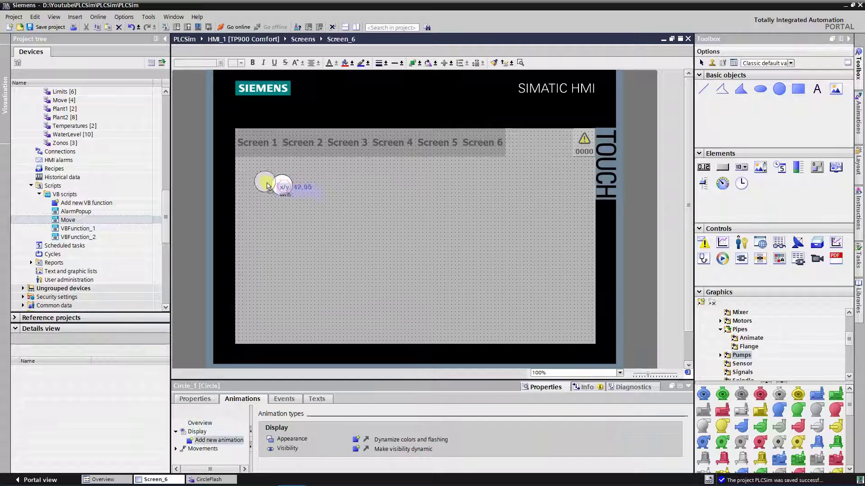
mouse_move(276, 193)
mouse_down()
mouse_move(290, 207)
mouse_move(268, 188)
mouse_up()
click(291, 210)
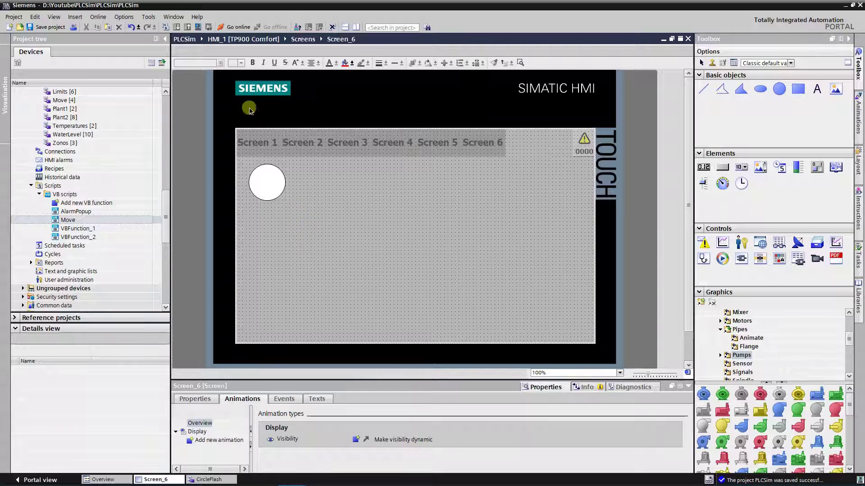
Simulate Screen_6 to check how the plain circle appears at runtime, and close the simulation.
click(200, 29)
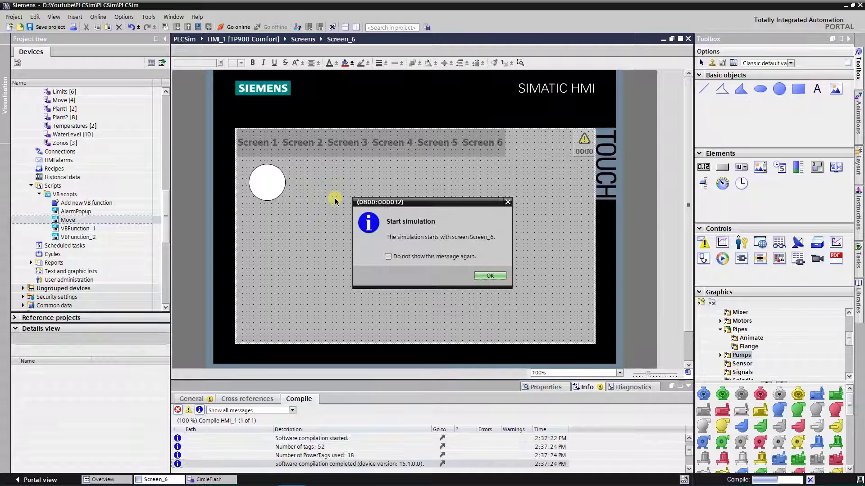
click(483, 278)
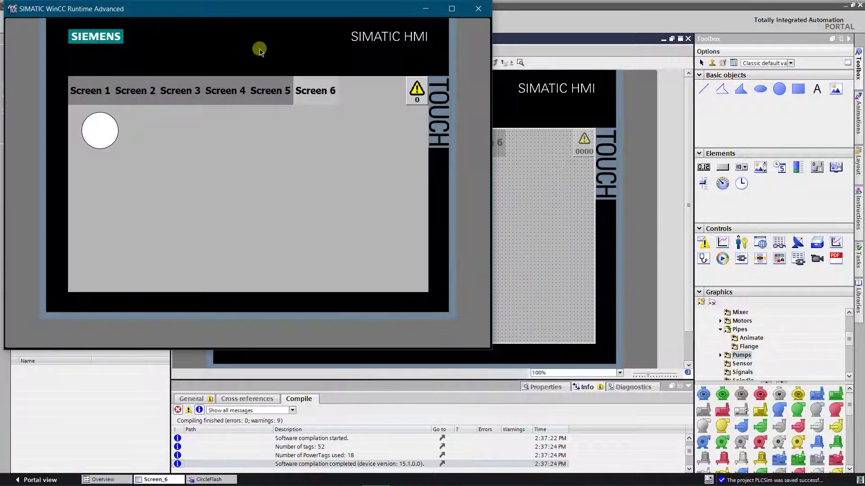
drag(299, 10, 461, 54)
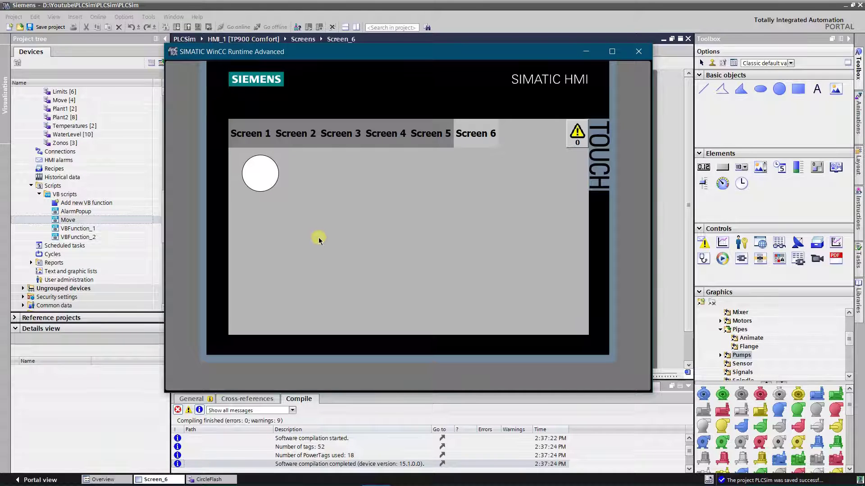
click(639, 51)
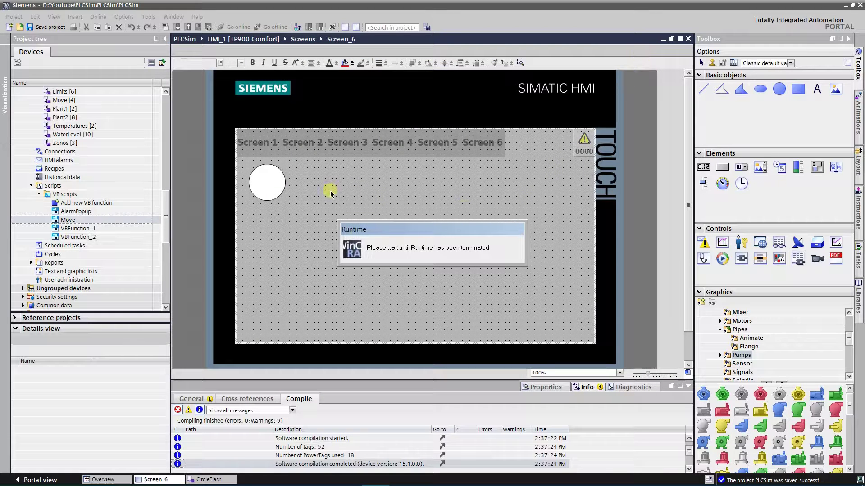
Set the circle's flashing type to Standard enabled.
click(265, 182)
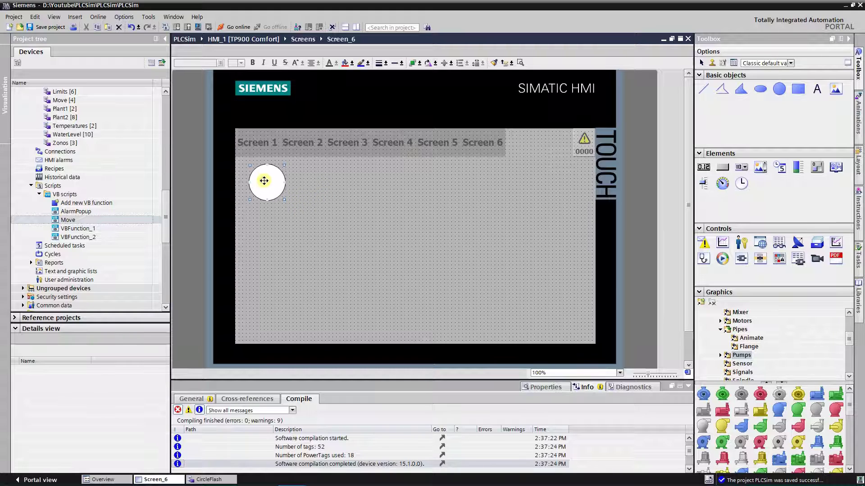
click(544, 389)
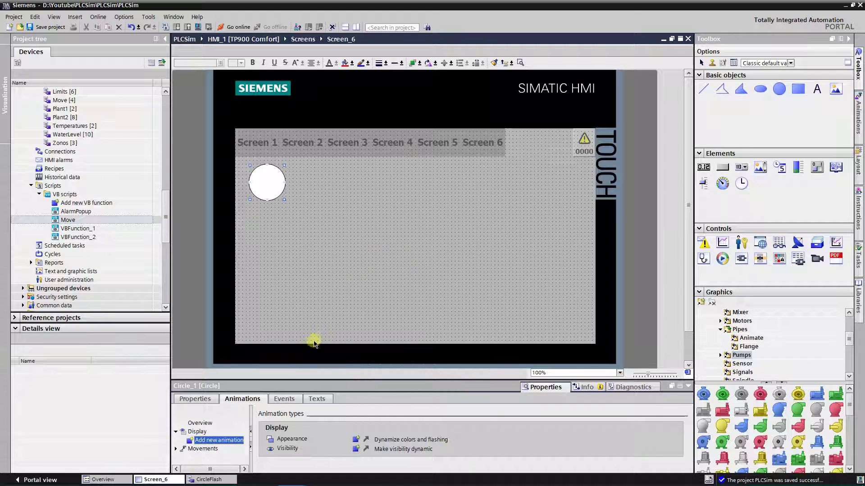
click(203, 399)
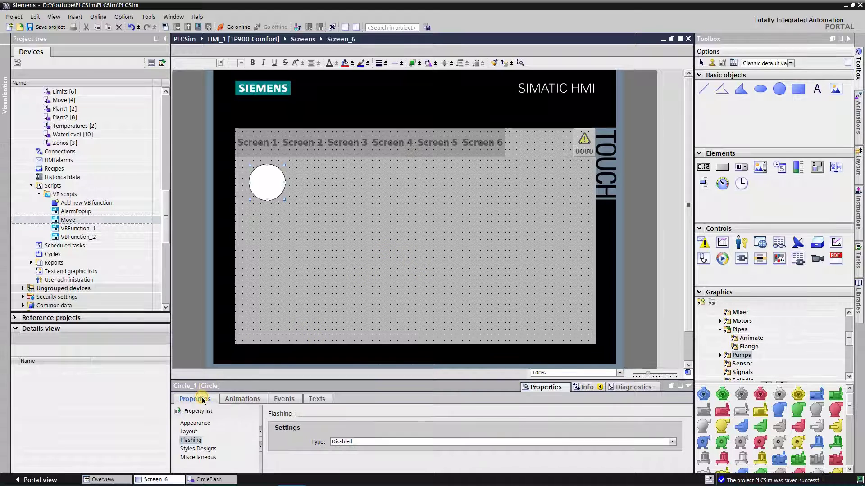
click(198, 441)
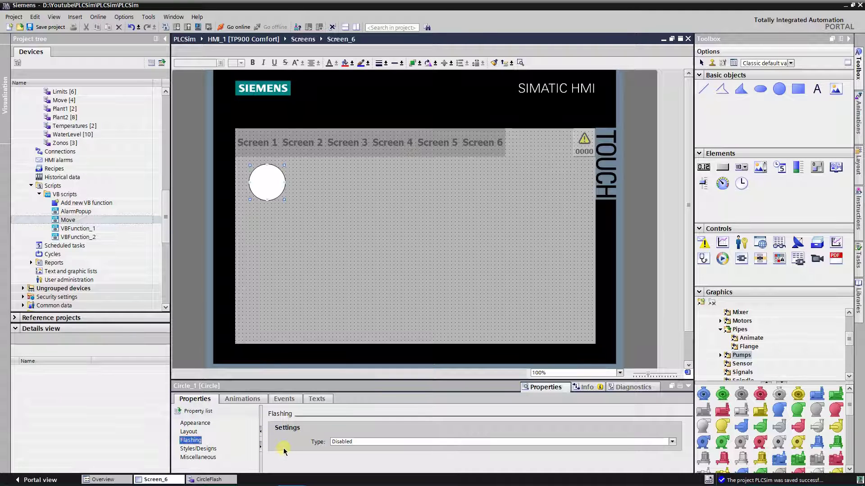
click(671, 442)
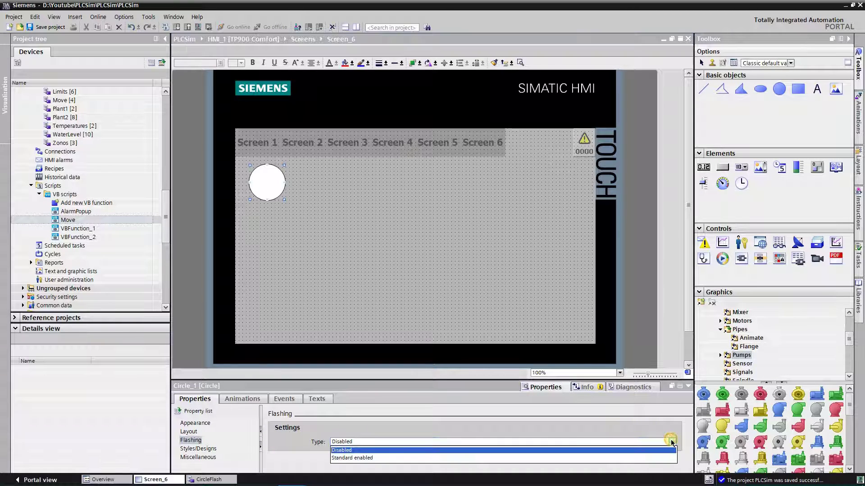
click(367, 459)
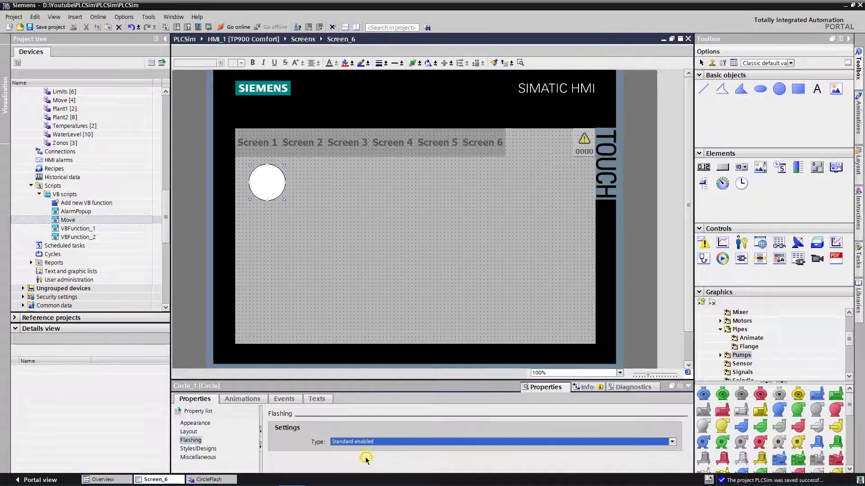
click(304, 210)
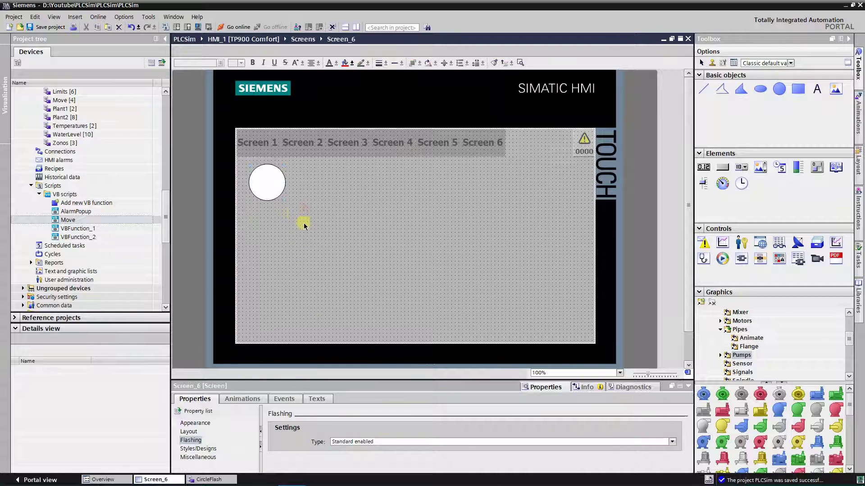
Save the project and check the white circle's flashing in a Screen_6 simulation, closing the runtime when done.
click(51, 27)
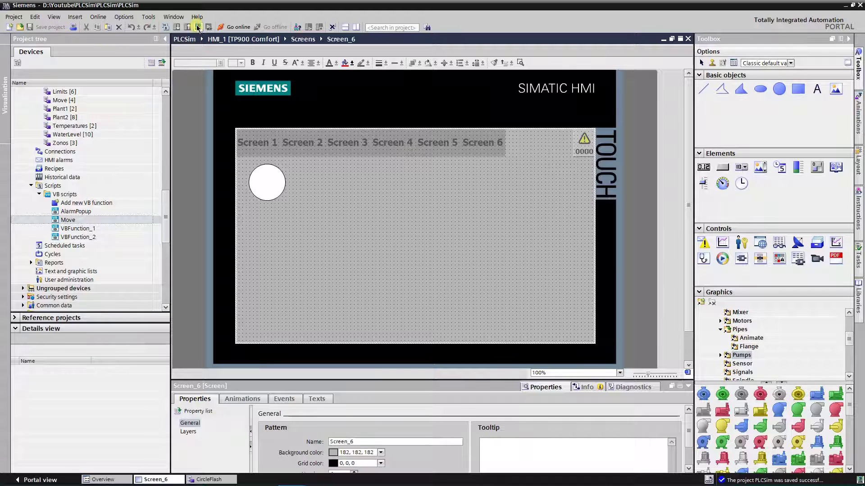
click(197, 27)
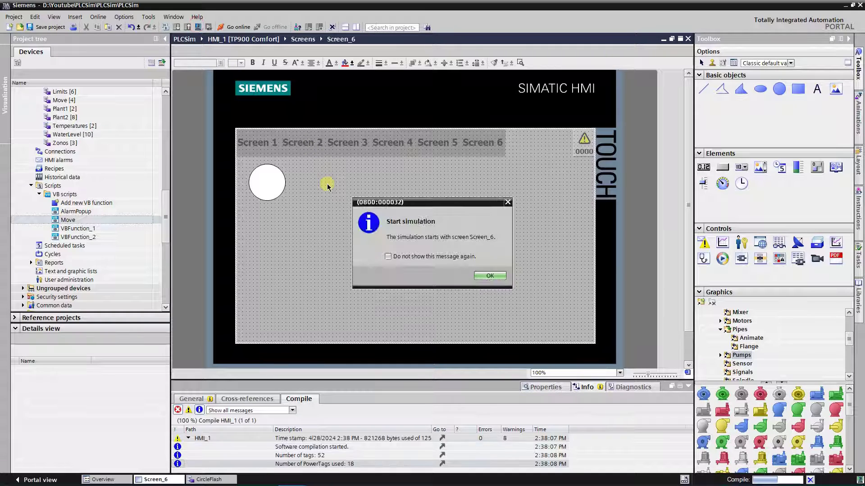
click(491, 275)
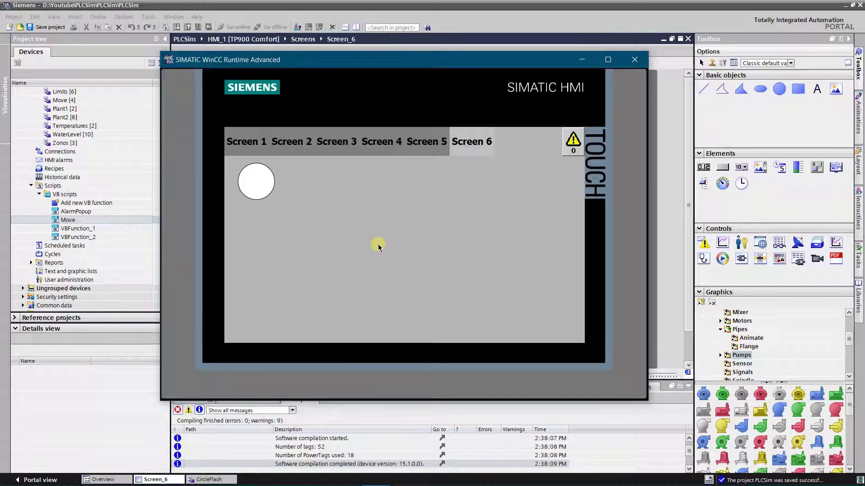
click(645, 60)
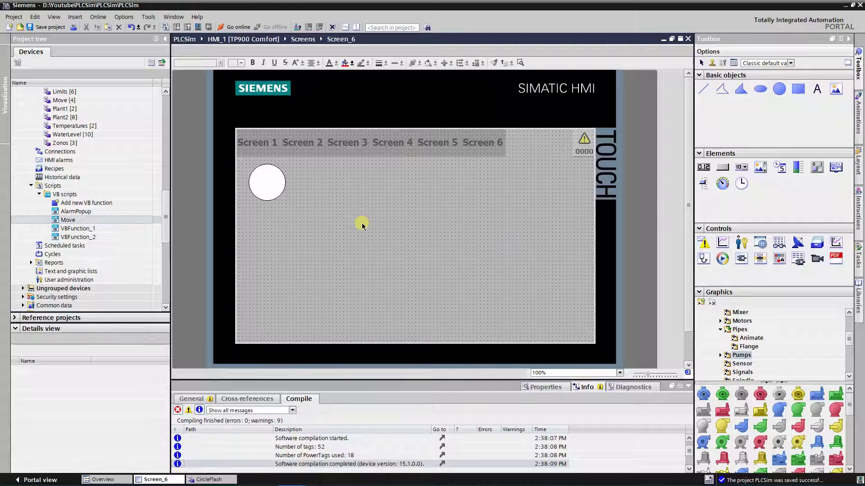
Set the circle's background color to green (0, 255, 0) and its border width to 2.
click(268, 182)
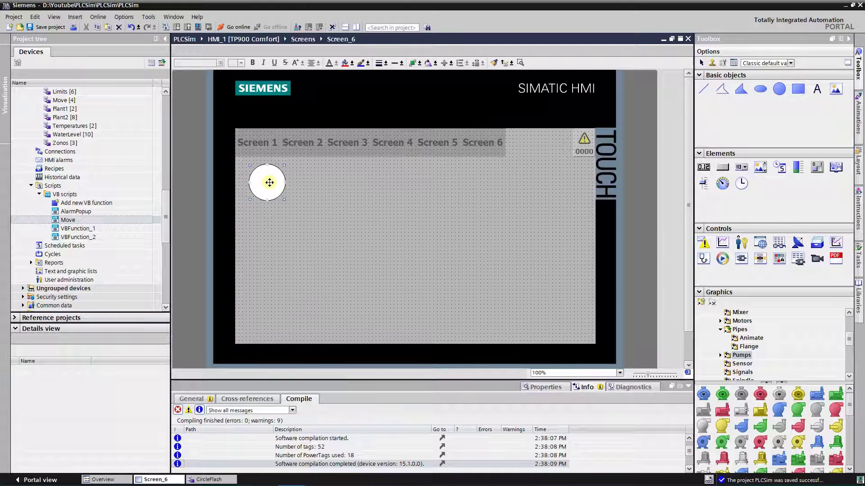
click(543, 387)
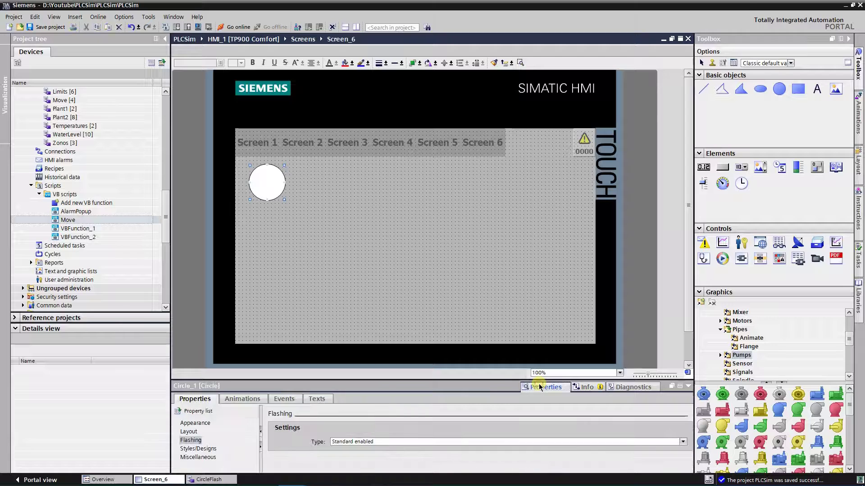
click(198, 423)
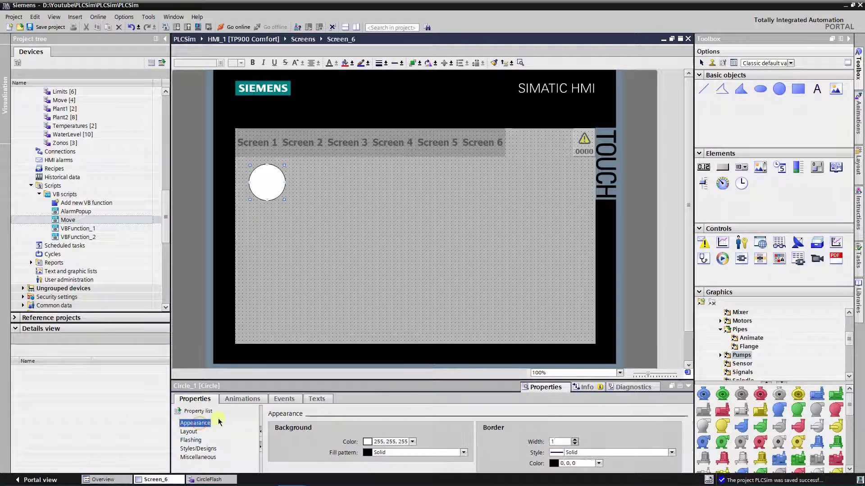
click(413, 441)
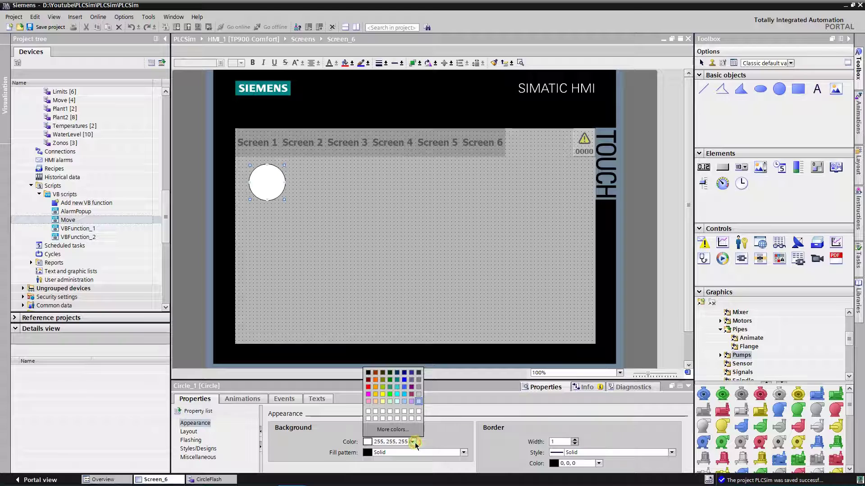
click(389, 394)
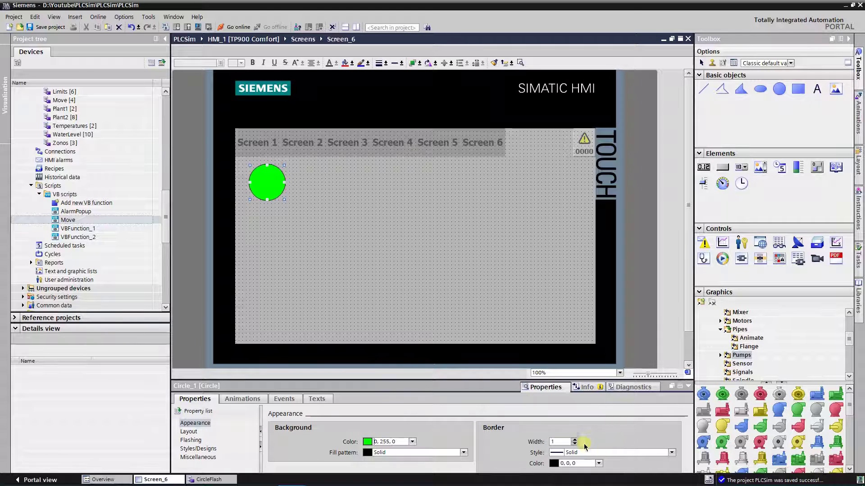
click(577, 441)
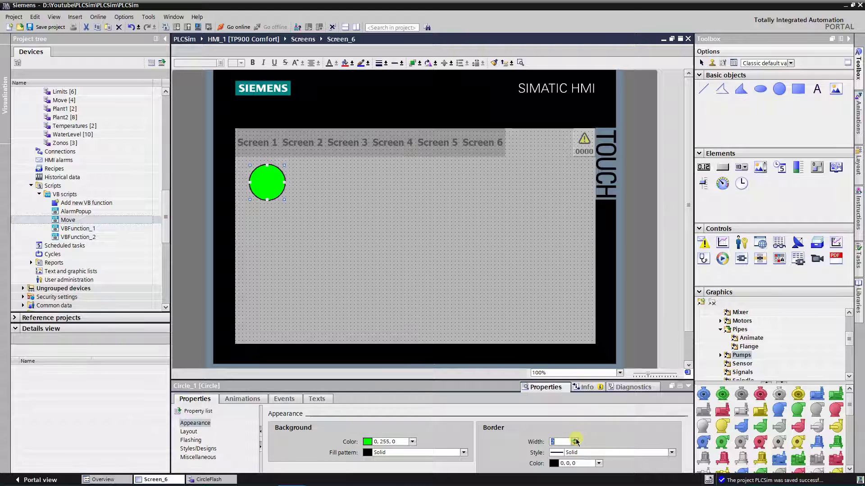
click(393, 261)
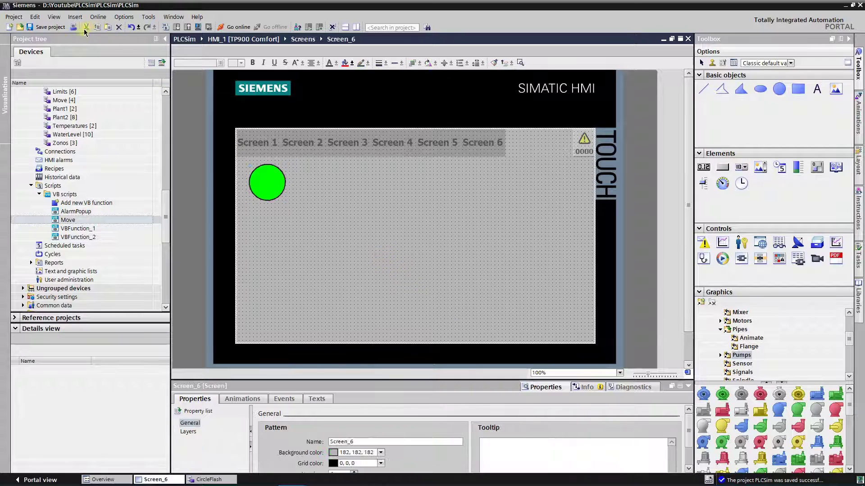
Save the project and check the green circle's flashing in a Screen_6 simulation, closing the runtime when done.
click(50, 27)
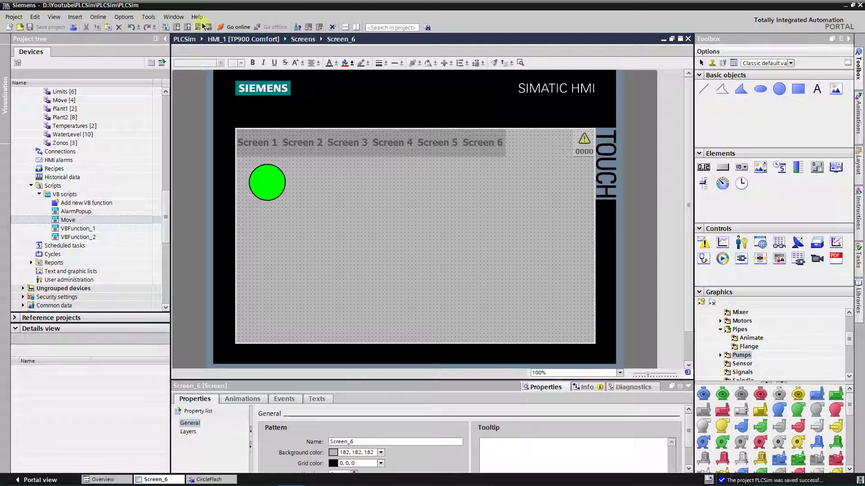
click(198, 28)
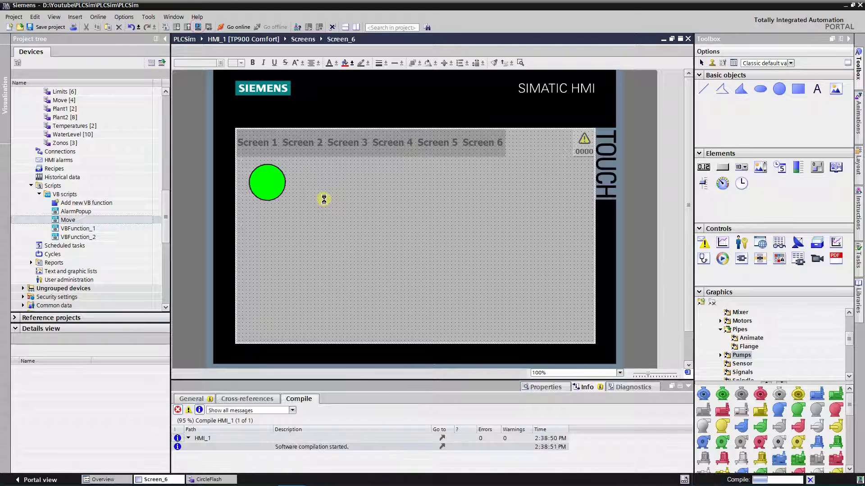
click(492, 274)
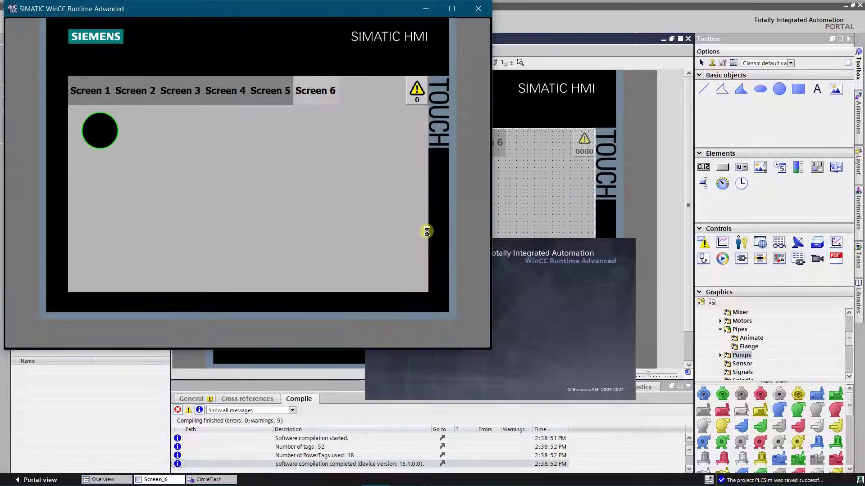
drag(290, 14, 454, 57)
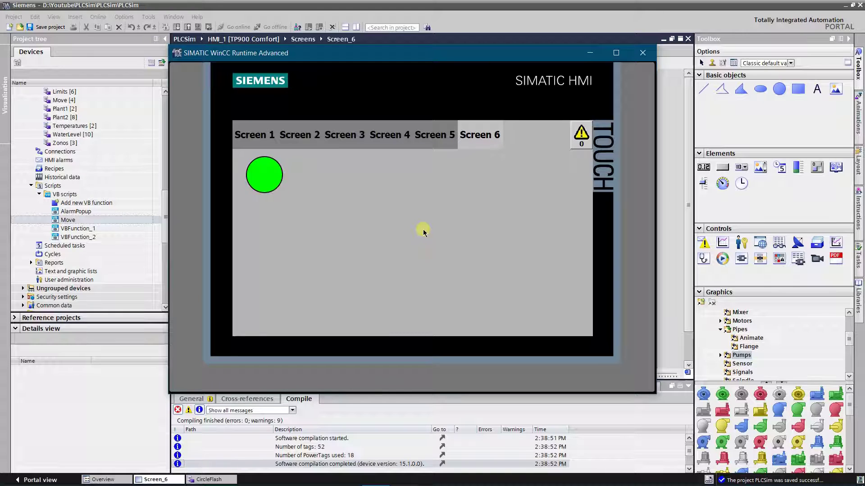
click(638, 54)
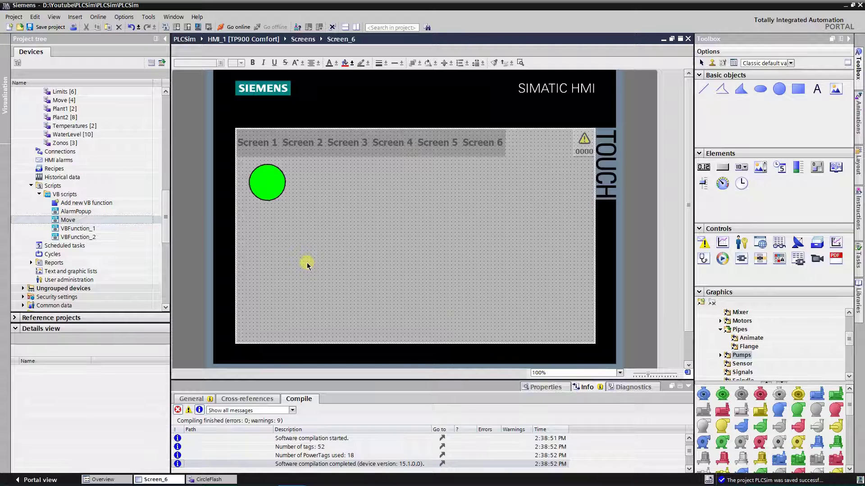
Set the green circle's border color to the screen's background gray (182, 182, 182).
click(541, 387)
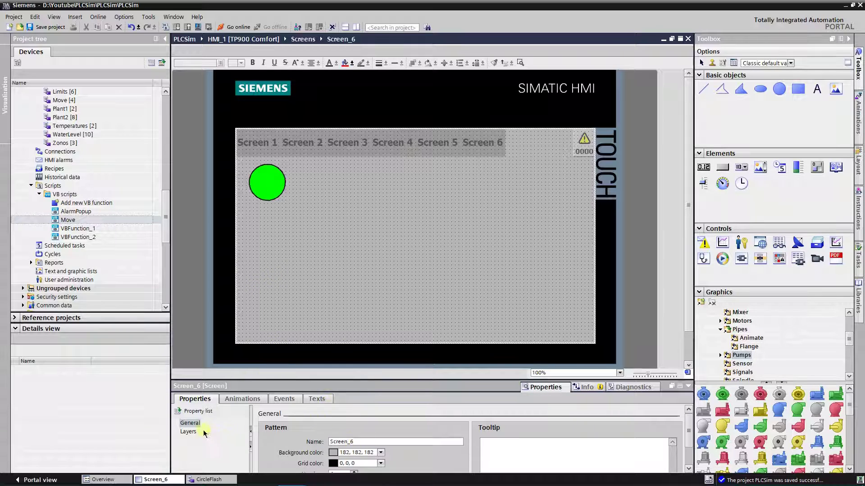
click(265, 184)
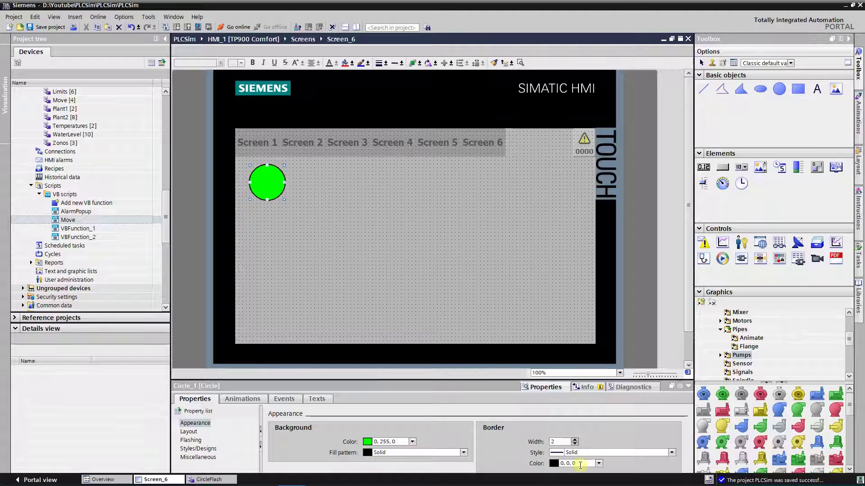
triple_click(580, 464)
text(18)
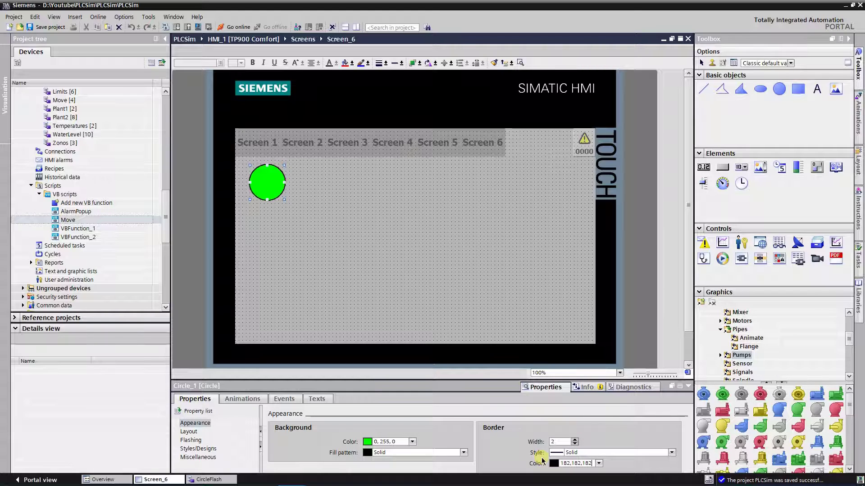
text(2,182,182)
click(372, 283)
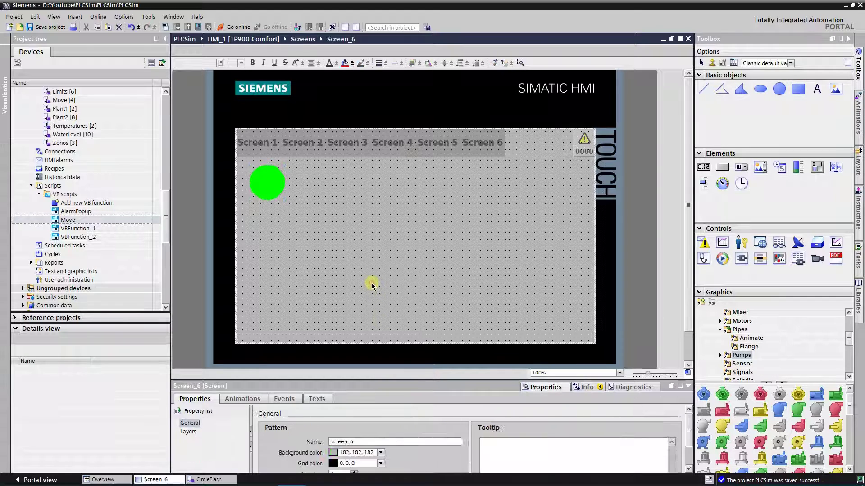
click(275, 183)
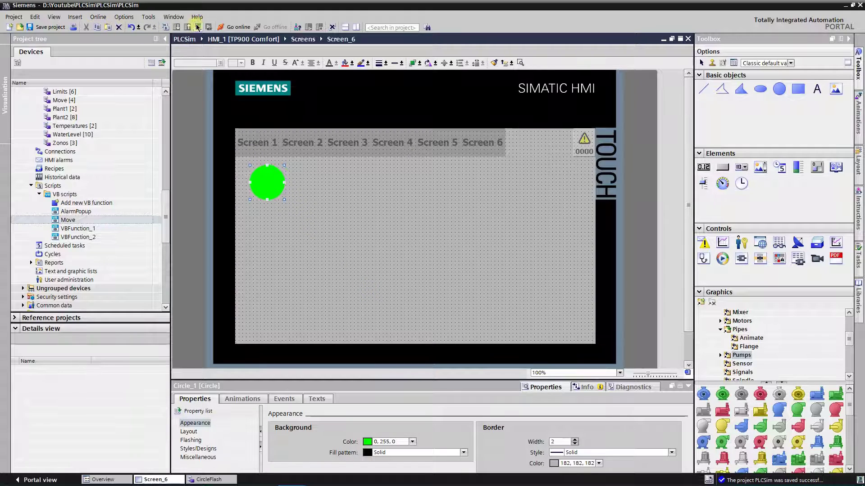
Check the flashing of the green circle with the gray border in a Screen_6 simulation, closing the runtime when done.
click(198, 27)
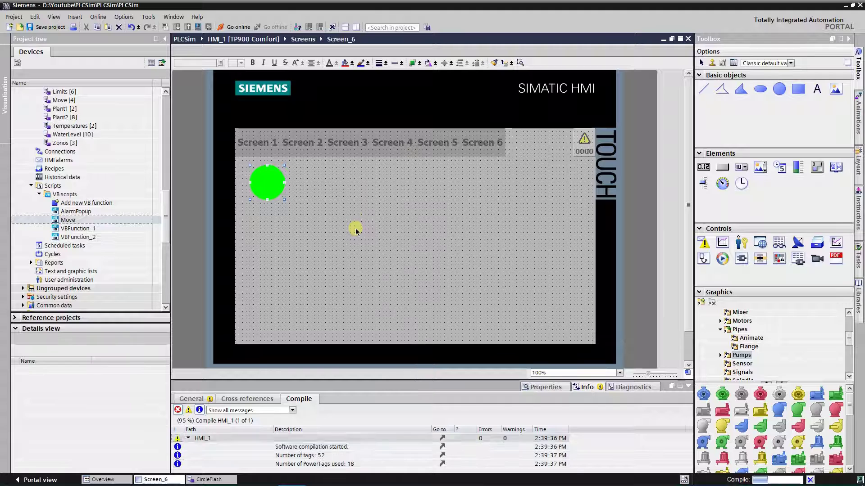
click(497, 275)
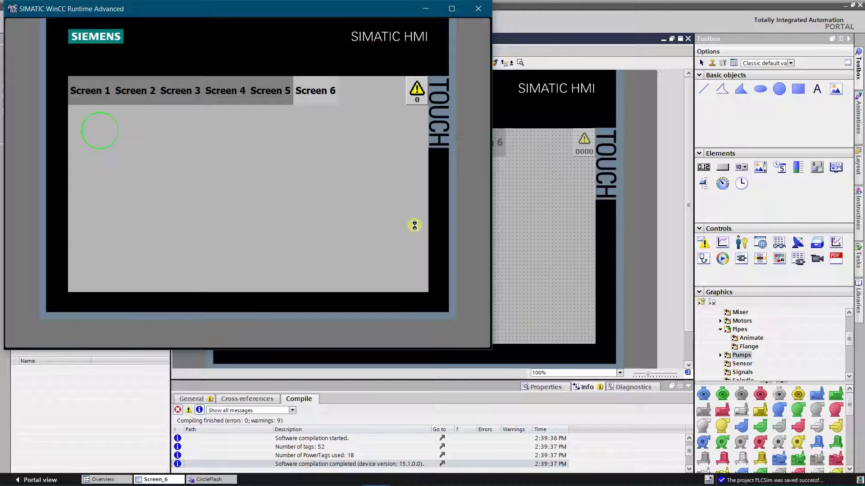
drag(300, 10, 409, 53)
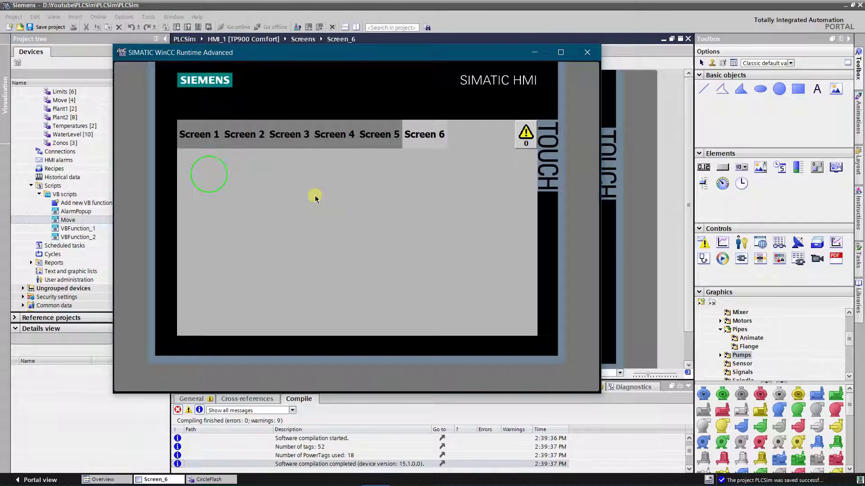
click(588, 53)
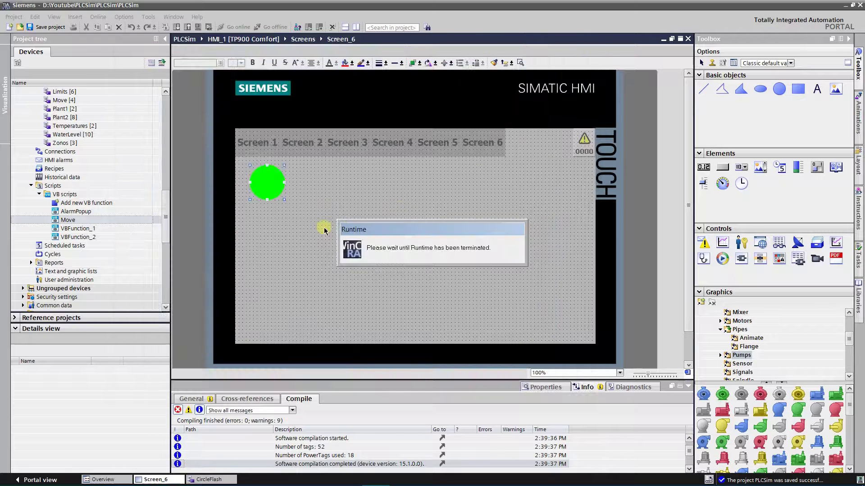
Set the green circle's border color to red (255, 0, 0) and its border width to 0.
click(540, 387)
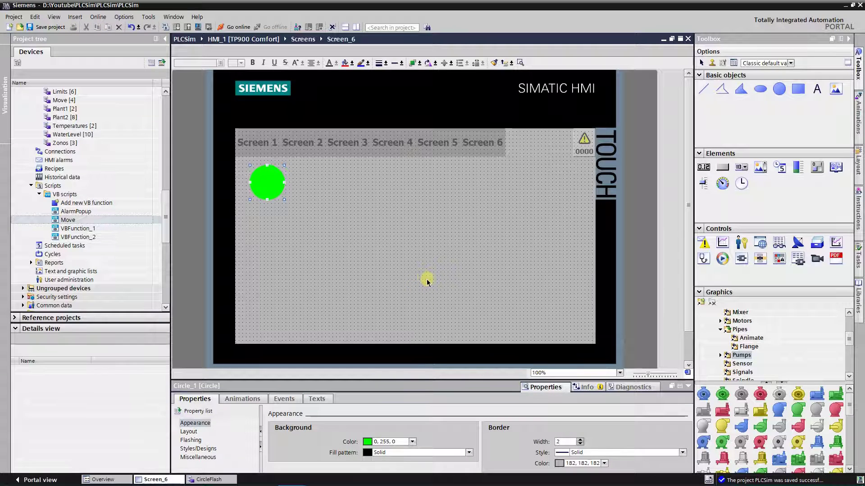
click(605, 465)
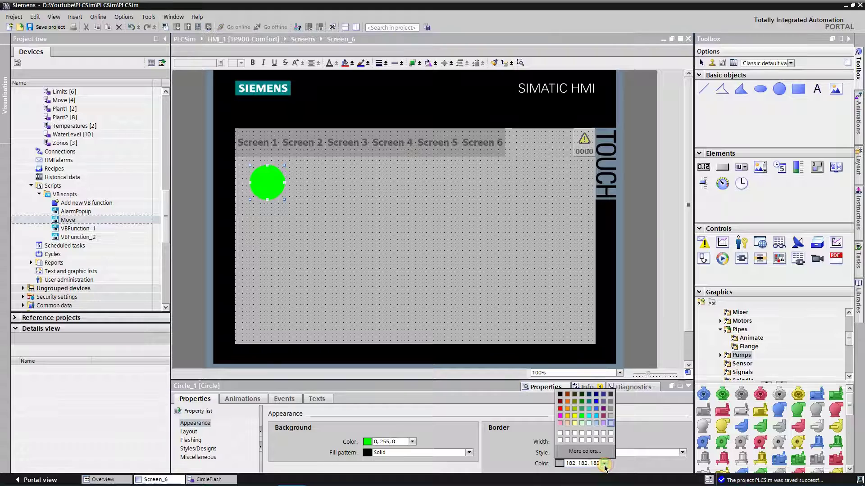
click(560, 409)
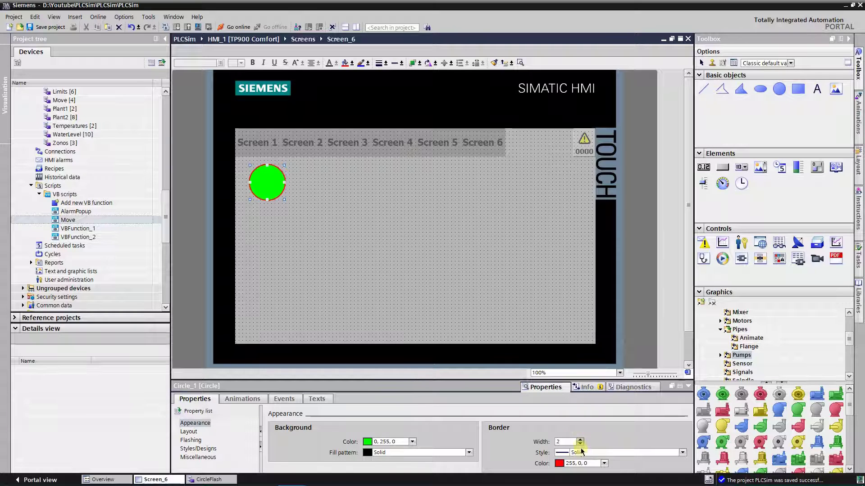
click(580, 445)
click(581, 445)
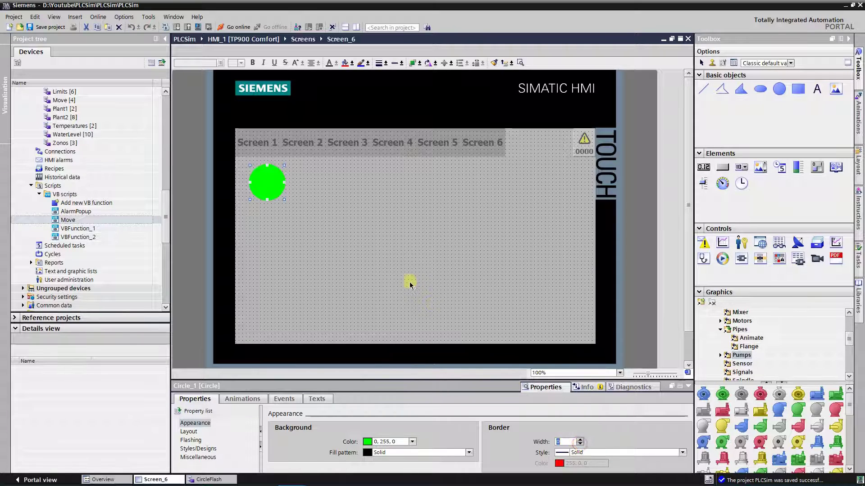
click(394, 263)
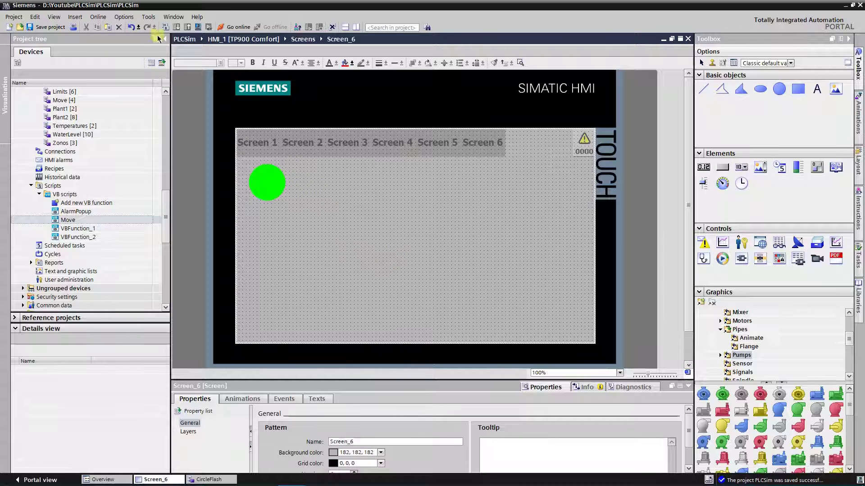
Check how the circle with the zero-width red border flashes in a Screen_6 simulation, closing the runtime when done.
click(198, 27)
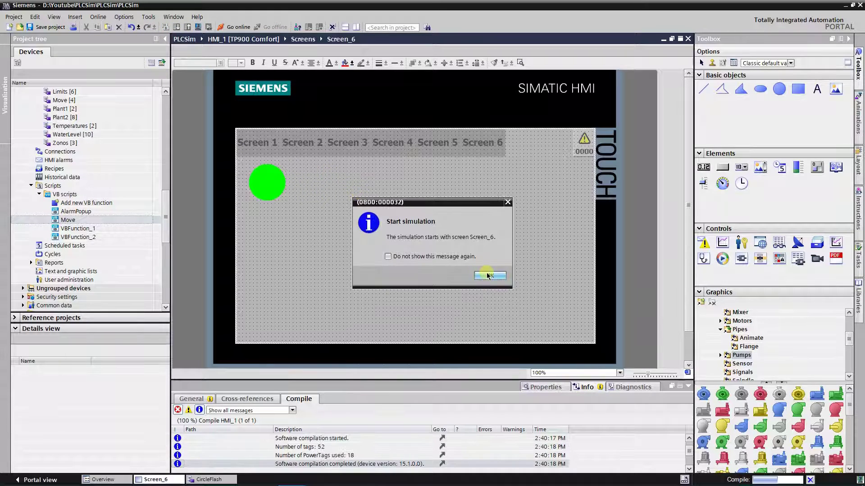
click(487, 275)
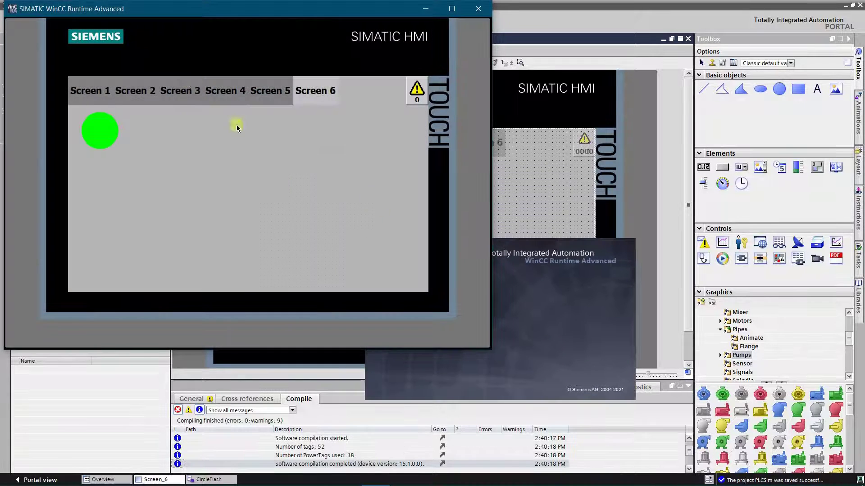
drag(189, 13, 326, 67)
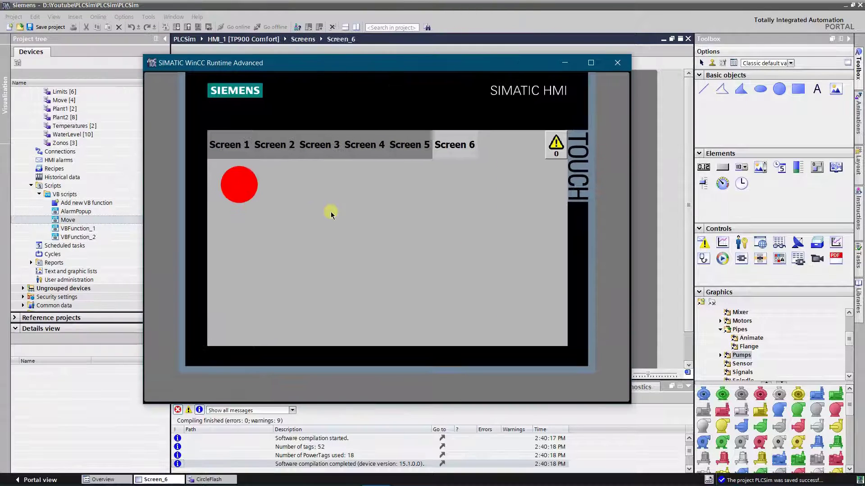
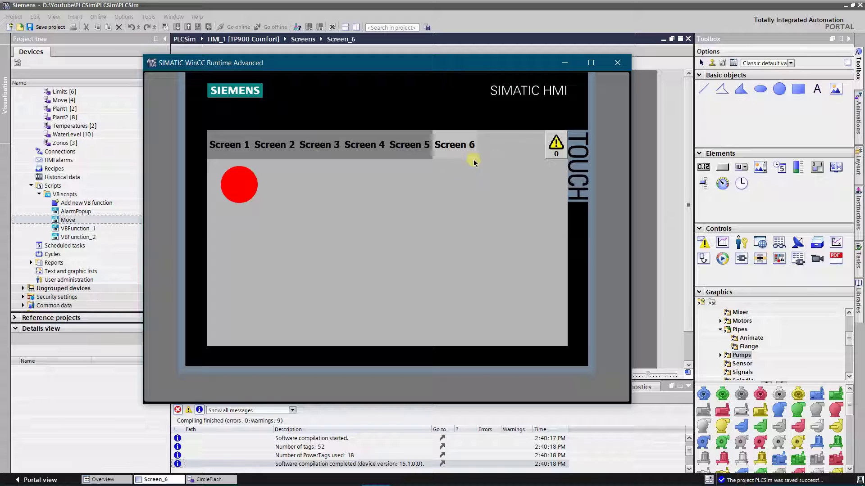
click(619, 64)
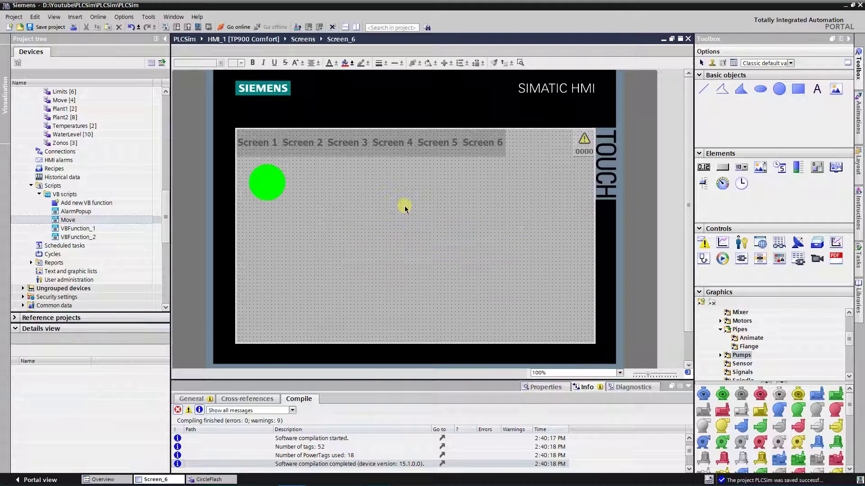
Open the CircleFlash tag table of the HMI device.
scroll(404, 206, down, 1)
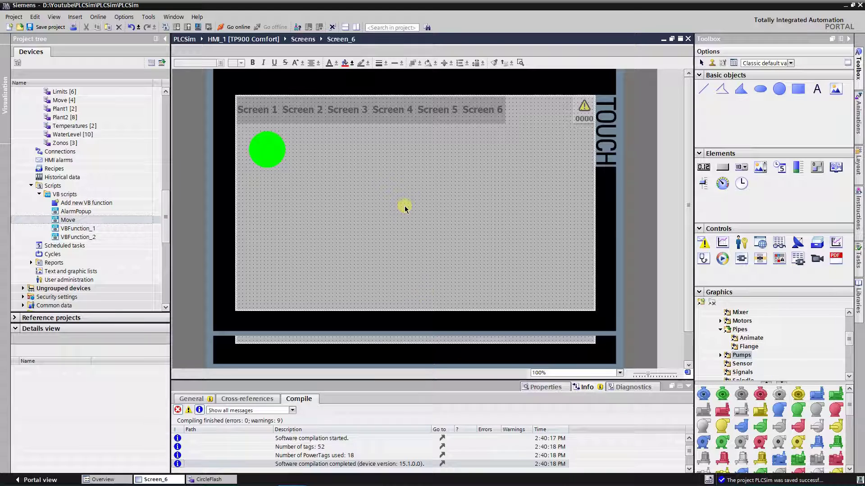
click(426, 294)
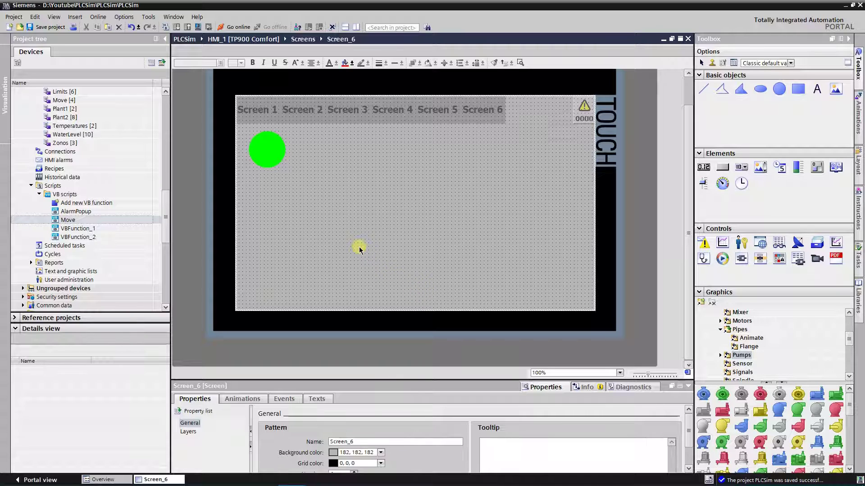
scroll(162, 216, up, 5)
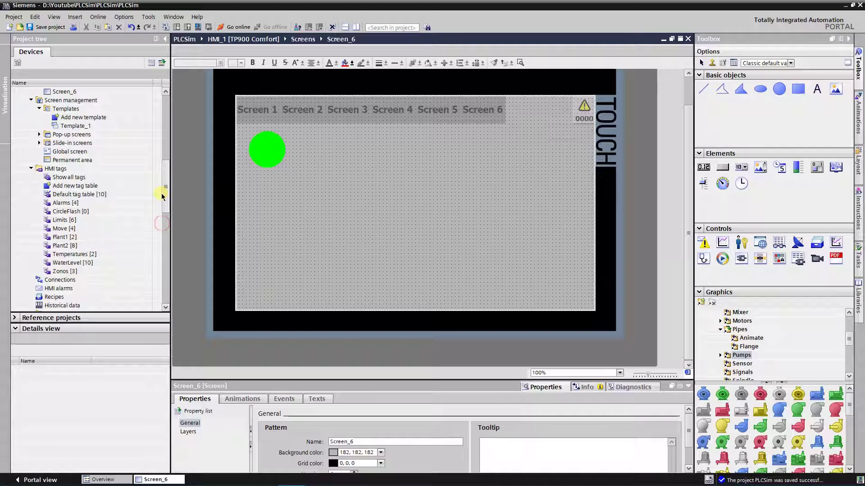
click(72, 221)
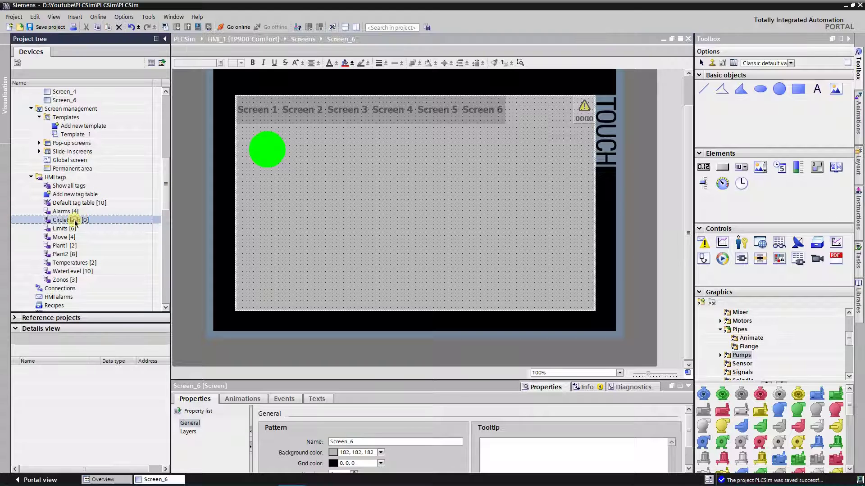
double_click(75, 221)
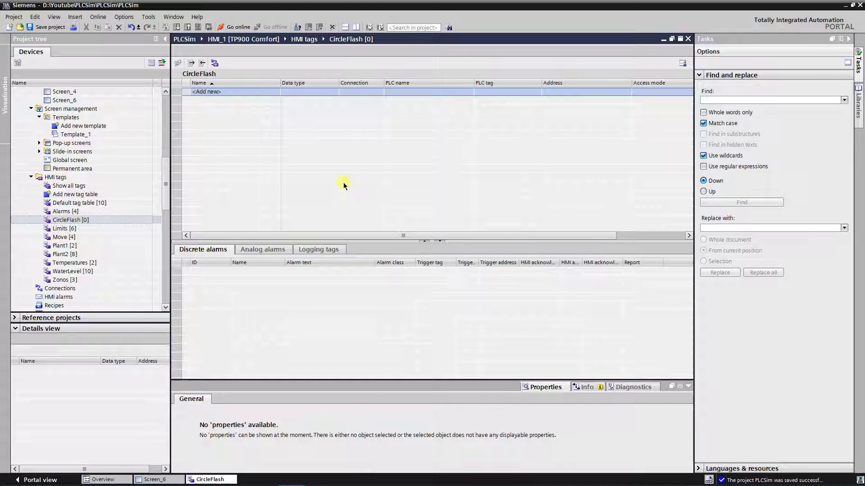
Add an internal tag named CircleFlashEnable with data type Bool to the CircleFlash table and save the project.
click(224, 92)
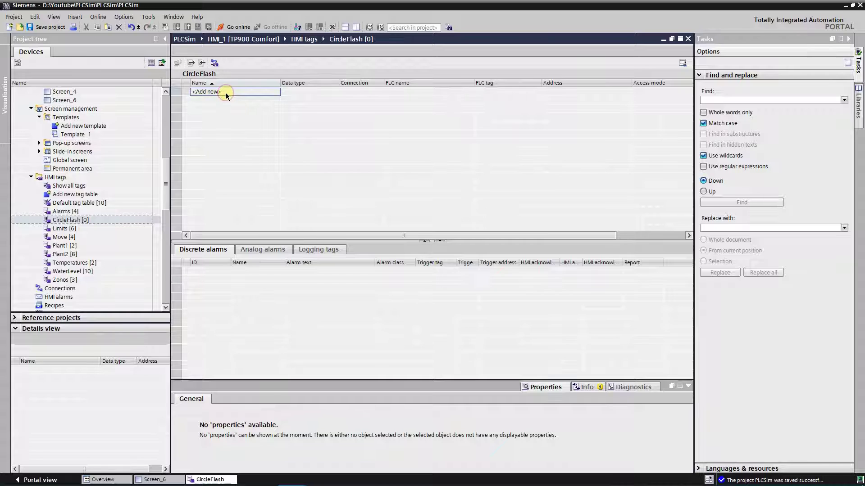
double_click(226, 93)
text(Ci)
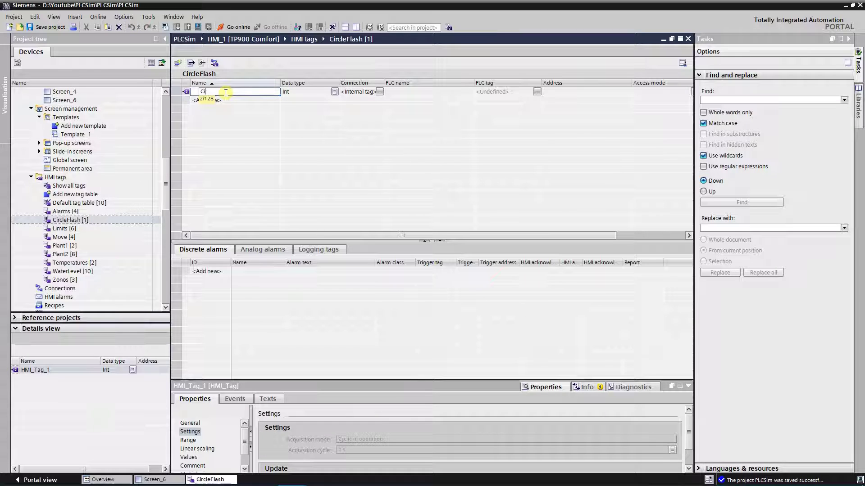
text(ccleFlashEna)
click(332, 90)
text(Bool)
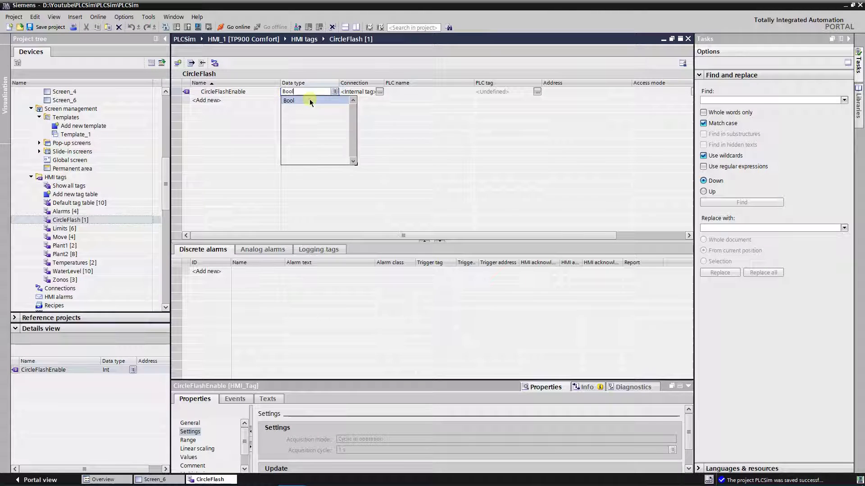
click(310, 102)
click(309, 100)
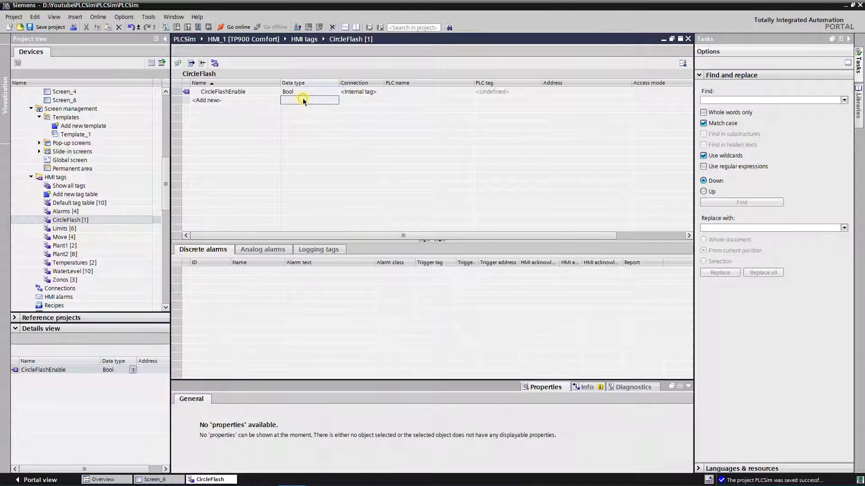
click(50, 27)
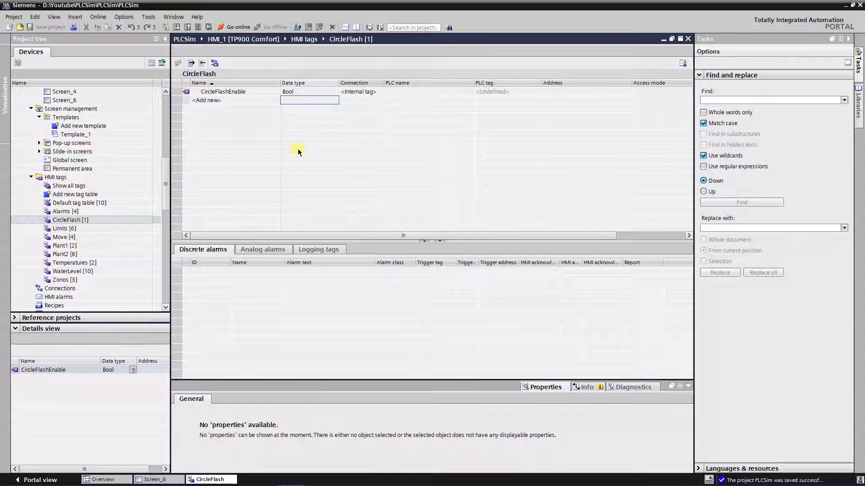
Place a button beside the green circle on Screen_6.
click(164, 480)
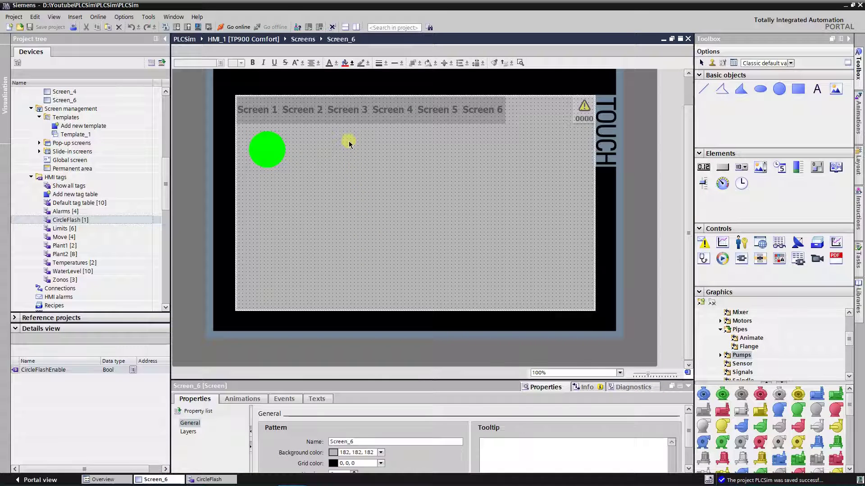
click(348, 141)
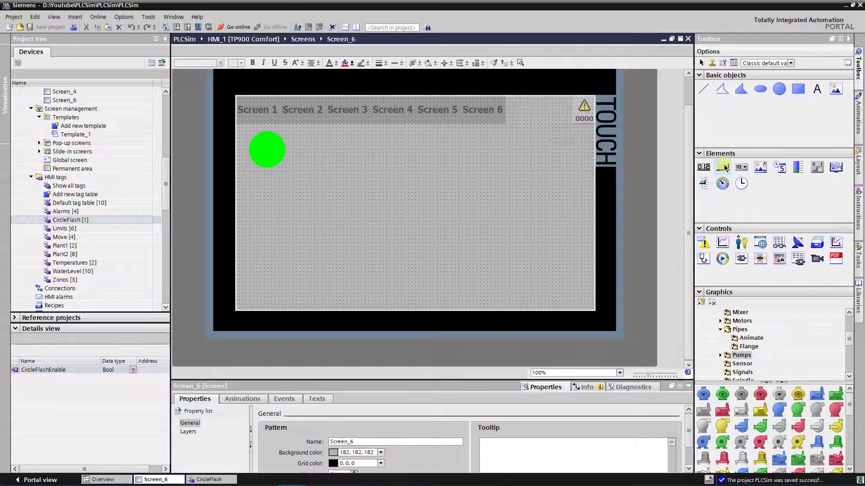
drag(724, 170, 300, 136)
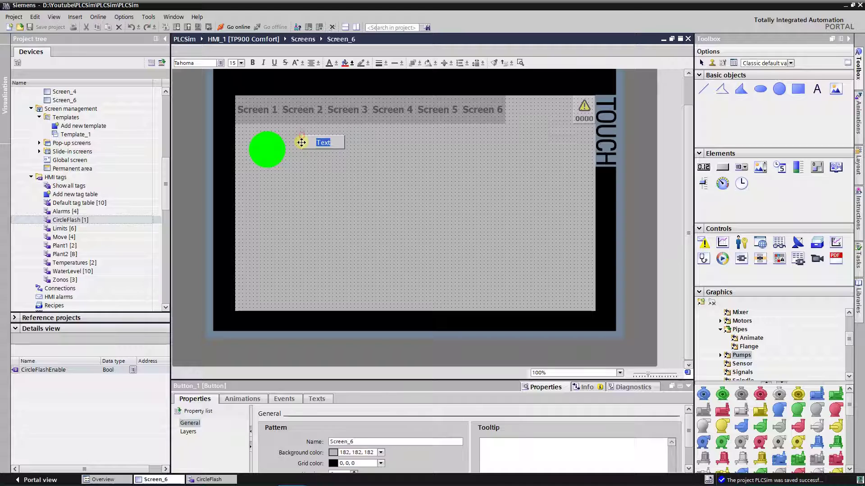
key(Return)
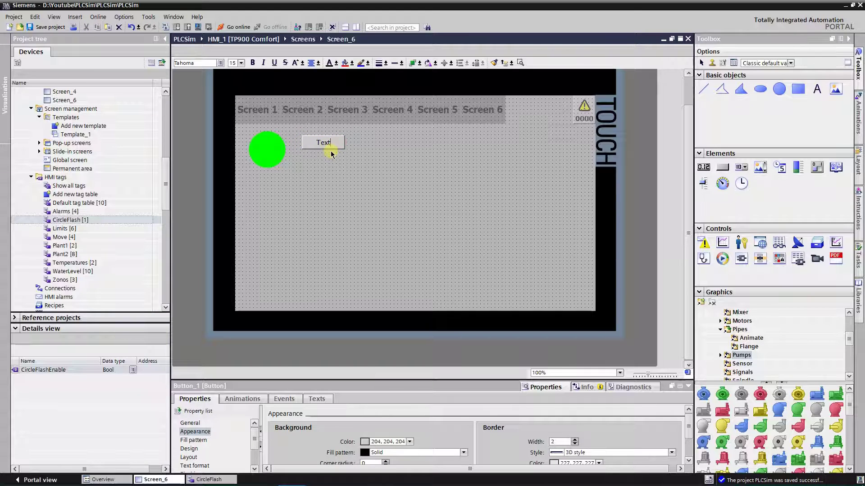
Label the new button "Enable/Disable Flashing" on two lines and enlarge it to fit the text.
key(BackSpace)
key(BackSpace)
key(BackSpace)
text(Enable/Dis)
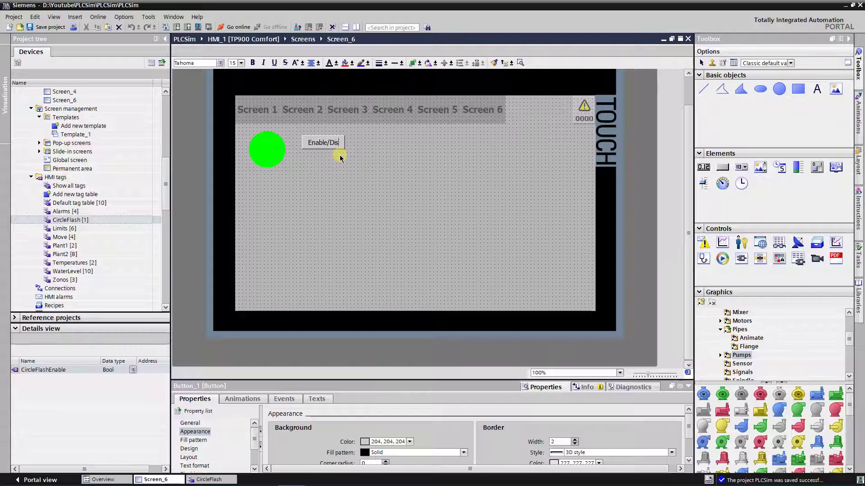
text(able)
key(ctrl+a)
key(BackSpace)
text(Flashing)
key(Home)
text(Enable/Disable)
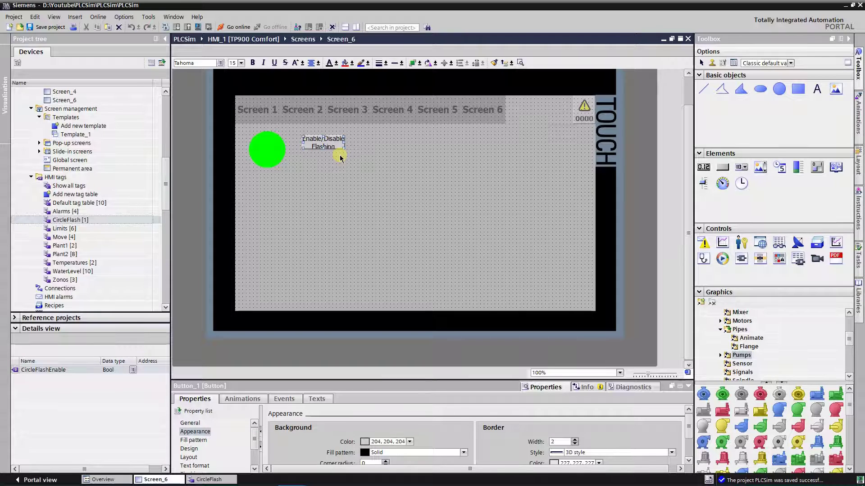
drag(323, 150, 346, 151)
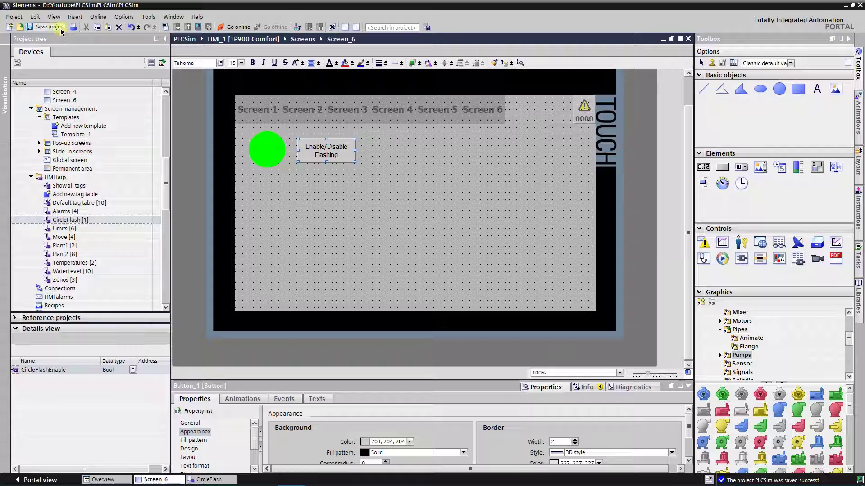
Assign the InvertBit function with tag CircleFlashEnable to the Enable/Disable Flashing button's Click event and save the project.
click(280, 399)
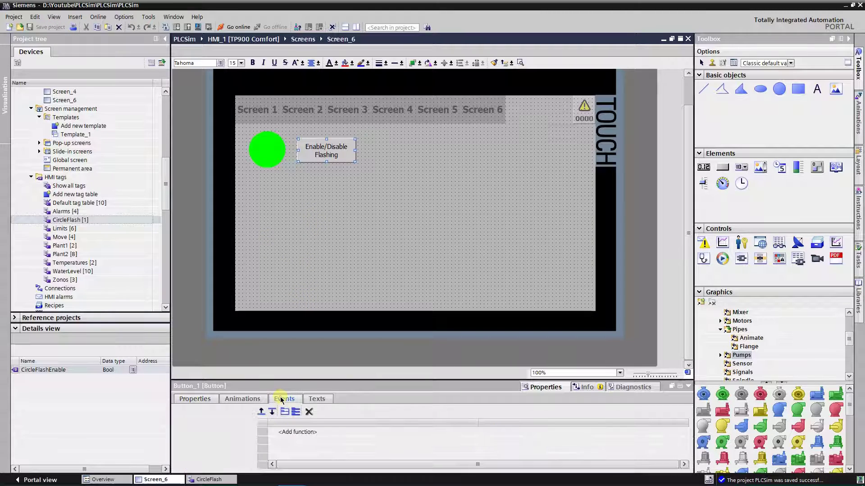
click(289, 433)
text(inv)
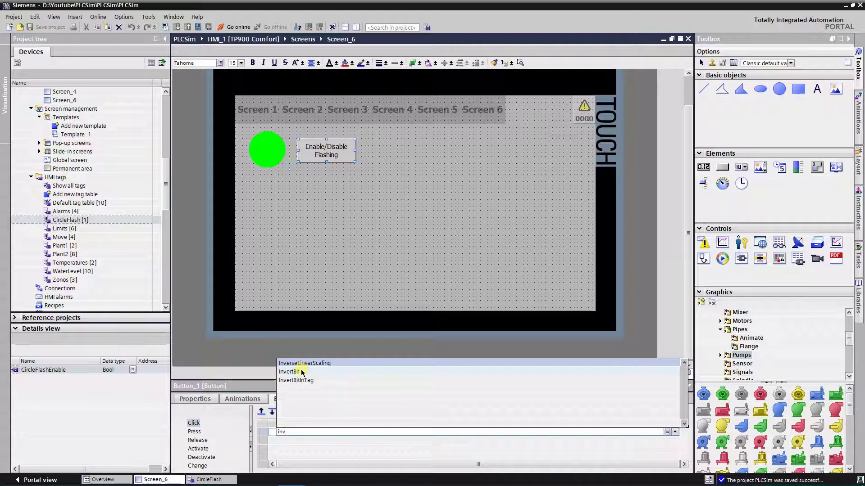
click(301, 371)
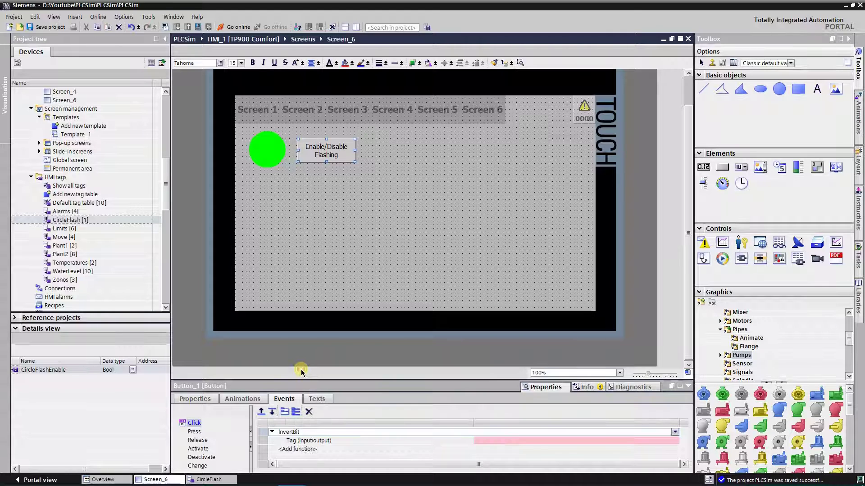
click(493, 439)
text(cir)
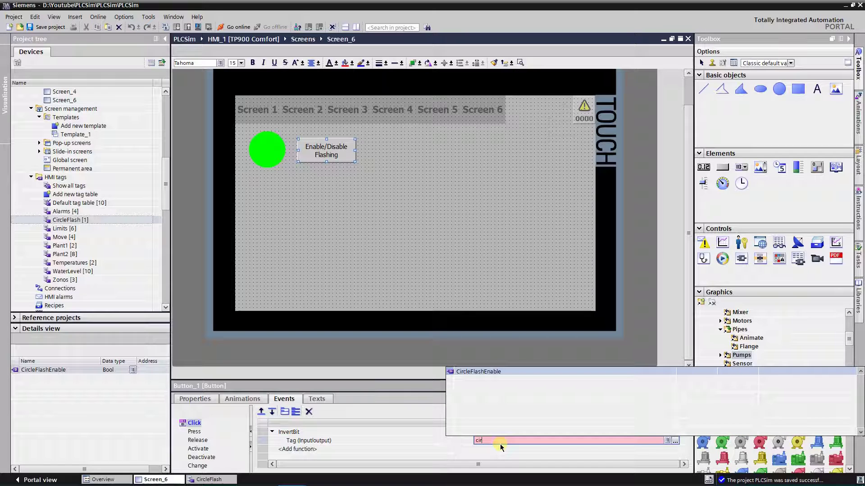
click(481, 372)
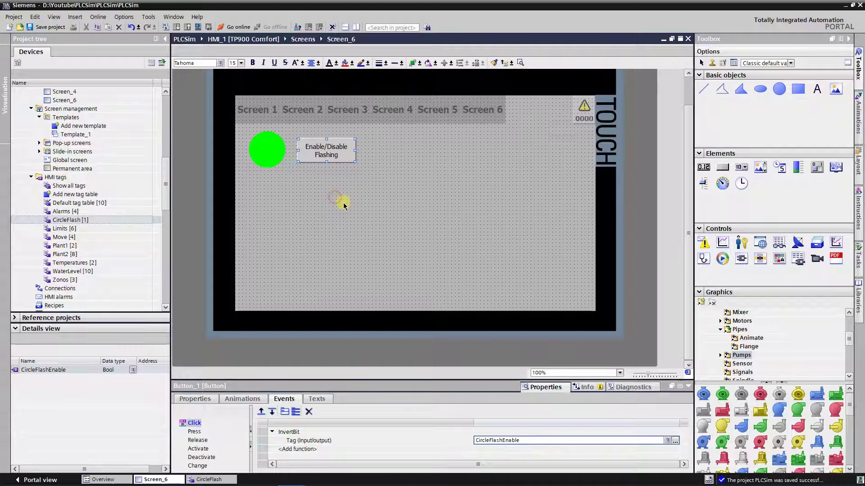
click(45, 27)
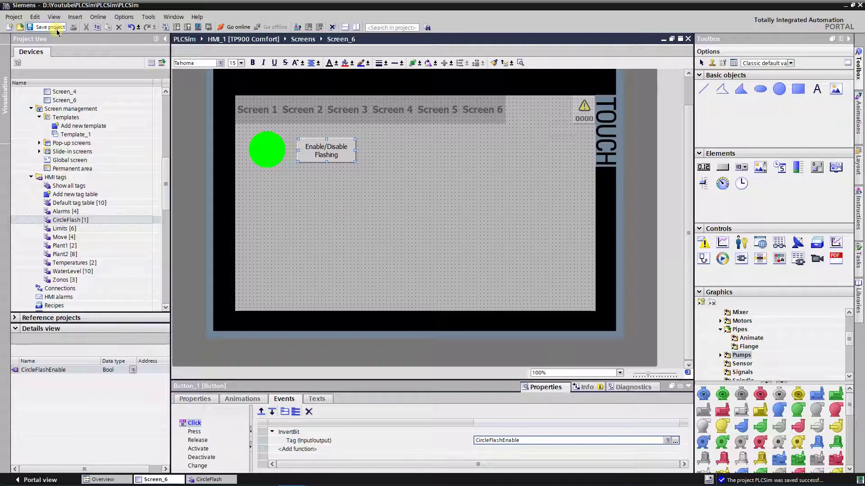
Add a Visibility animation to the green circle on Screen_6.
click(198, 399)
click(342, 194)
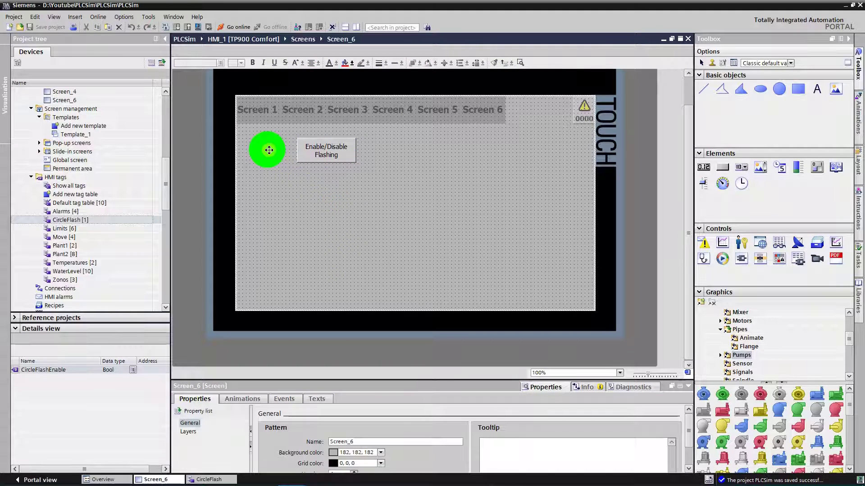
click(269, 150)
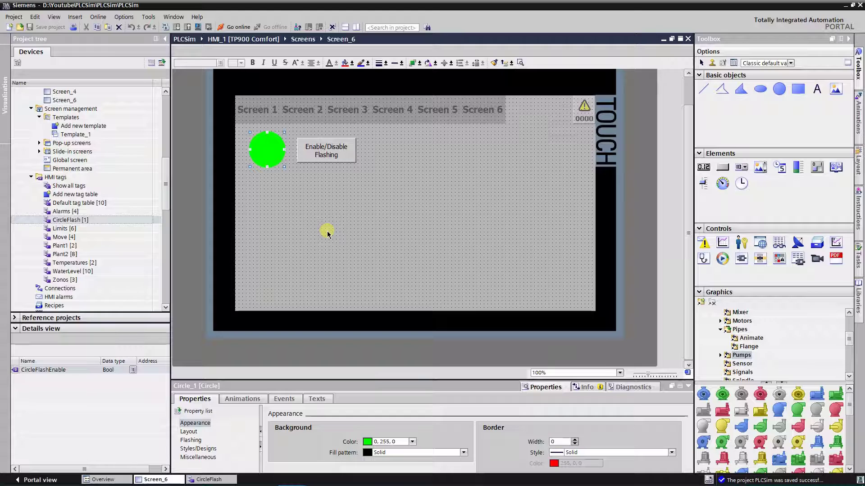
click(247, 399)
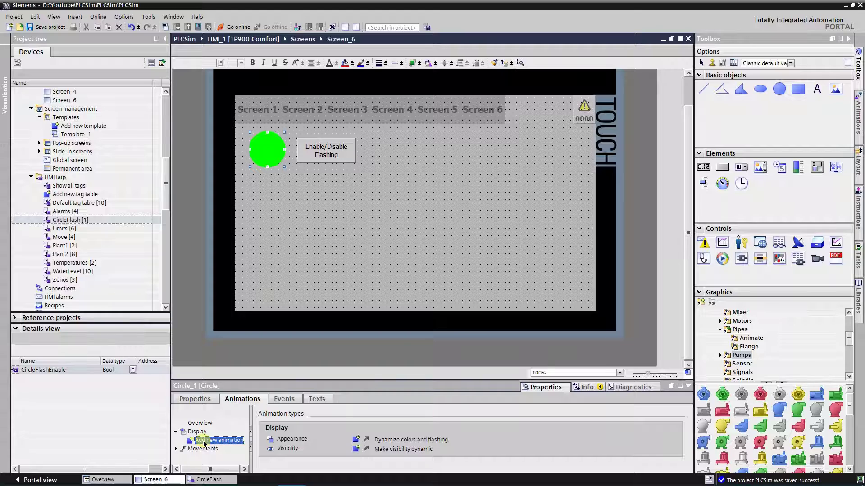
double_click(203, 443)
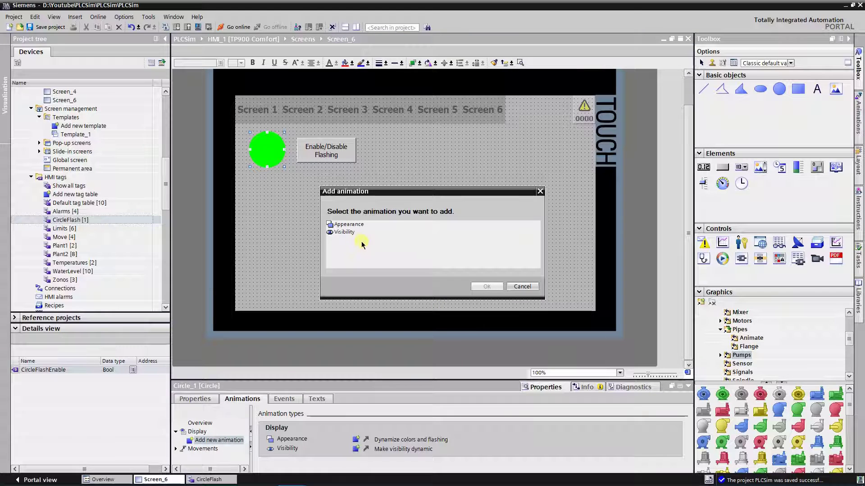
click(345, 232)
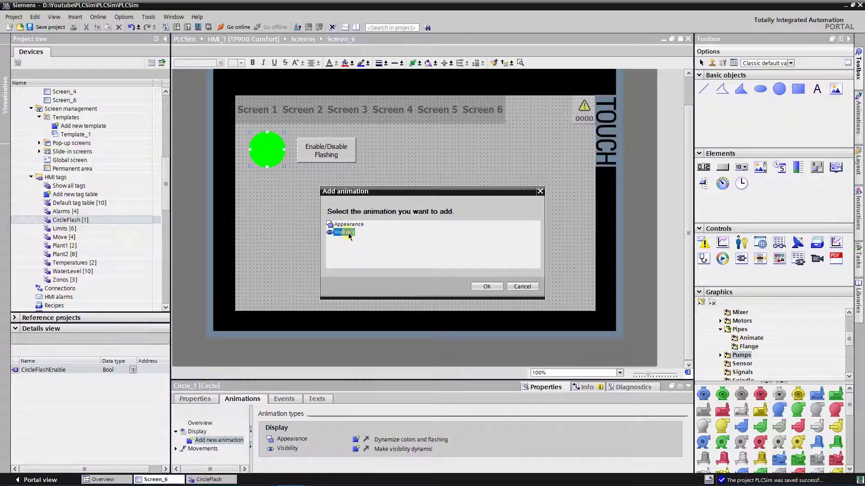
click(488, 287)
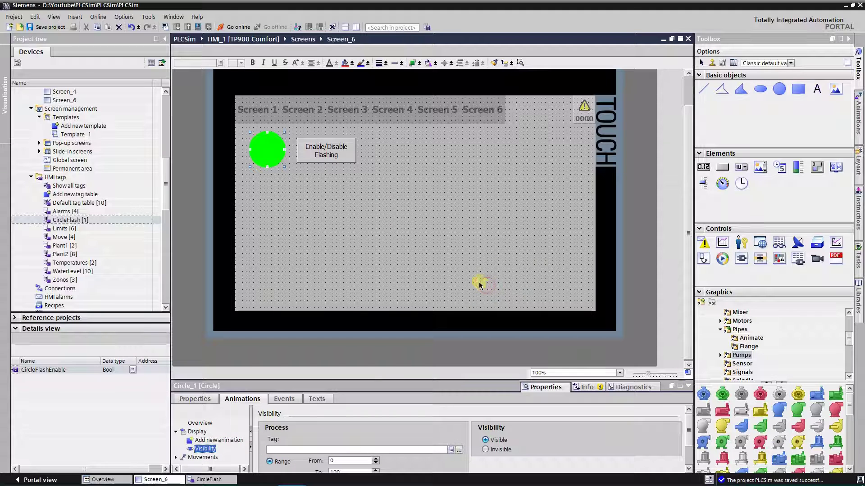
Link the circle's visibility to tag CircleFlashEnable using single bit 0 and save the project.
click(688, 469)
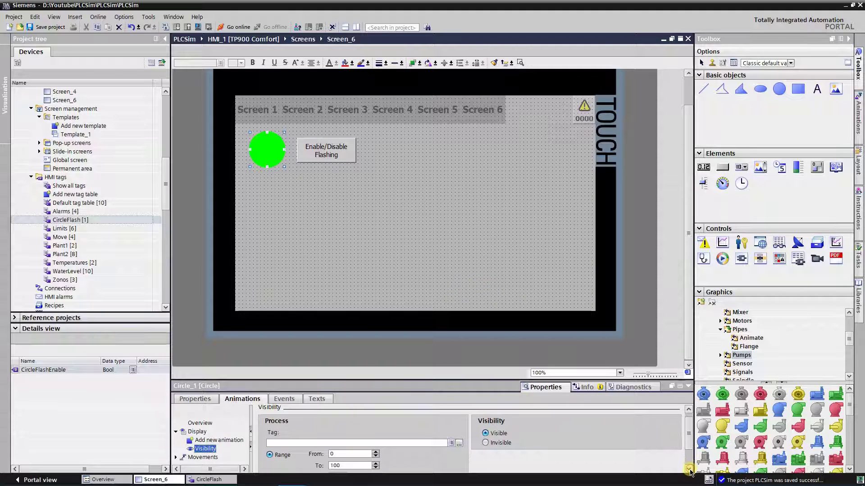
click(688, 469)
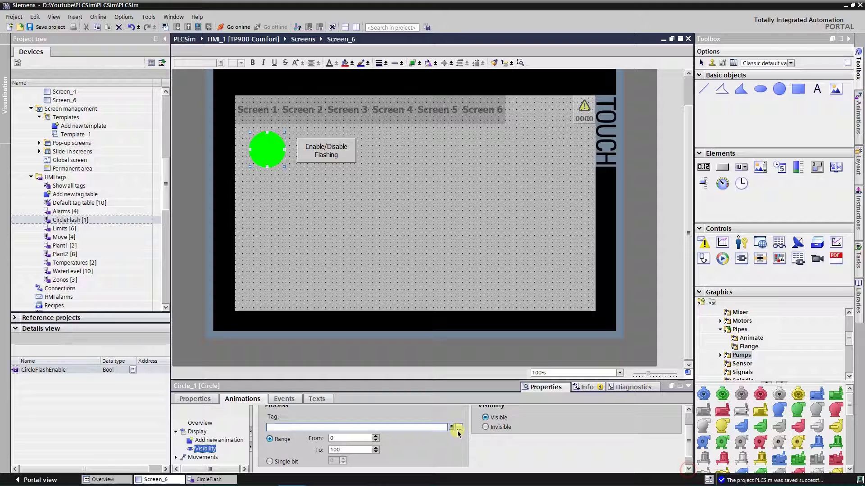
click(402, 428)
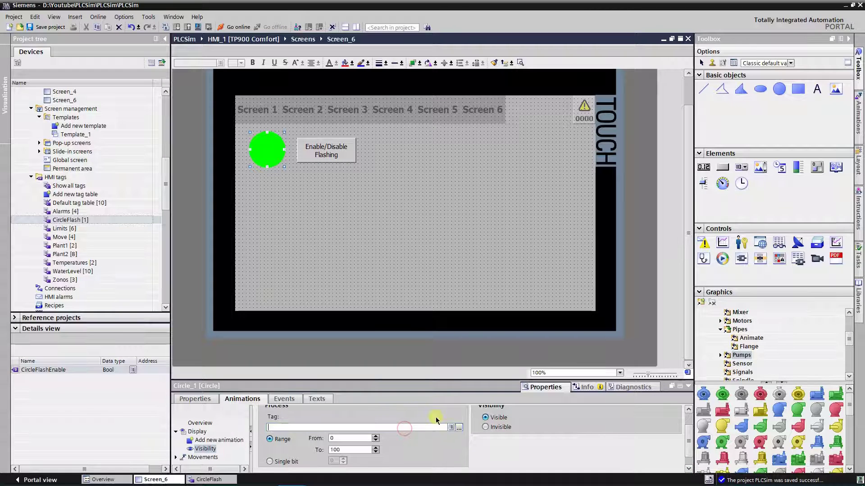
text(cir)
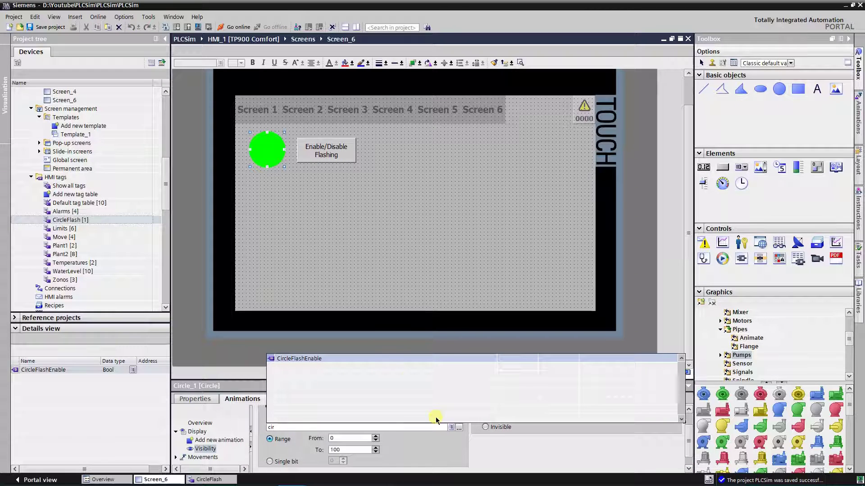
click(341, 359)
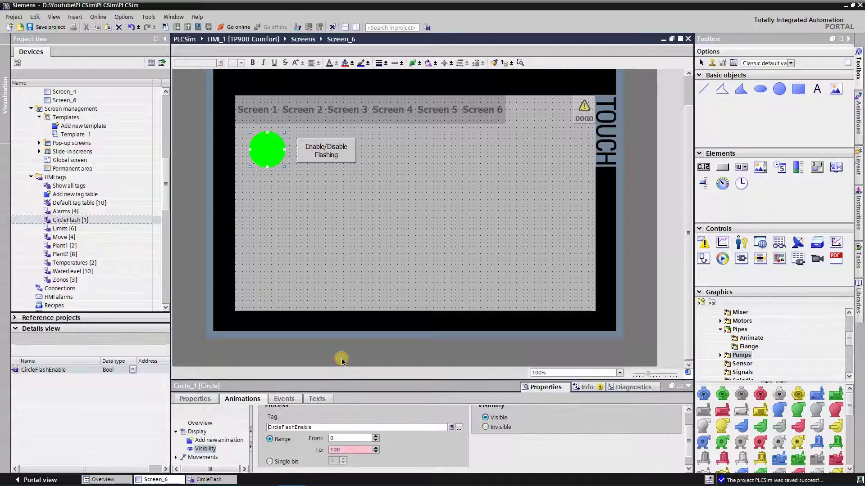
click(271, 462)
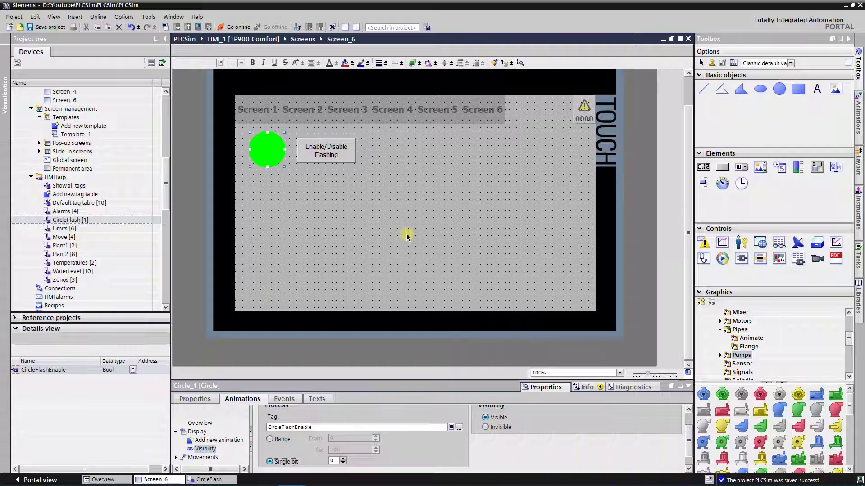
click(46, 28)
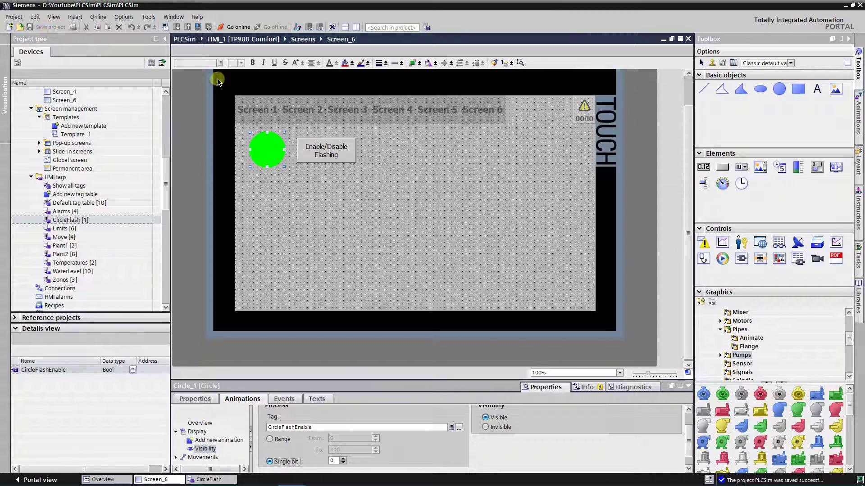
Start the HMI simulation with Screen_6 and move the runtime window over the middle of the editor.
click(198, 27)
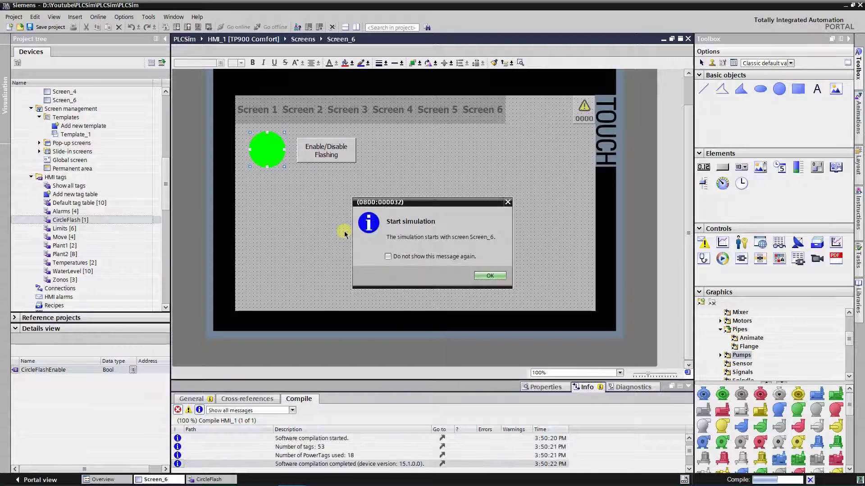
click(488, 275)
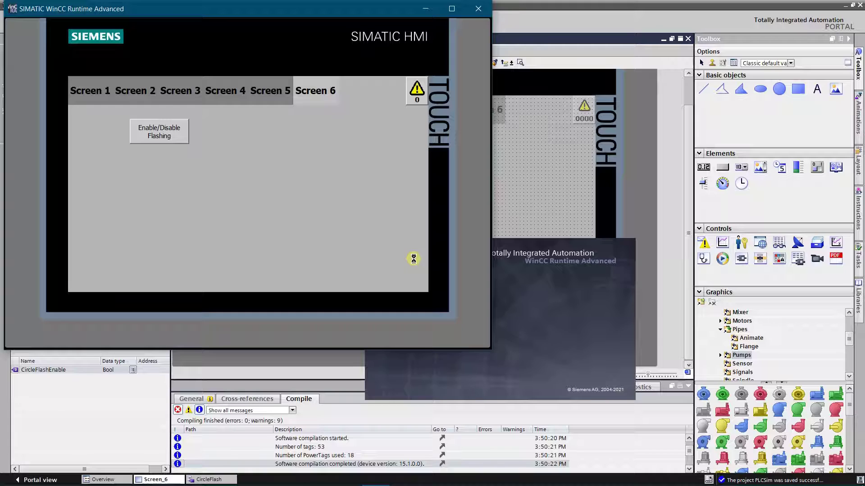
drag(259, 13, 427, 56)
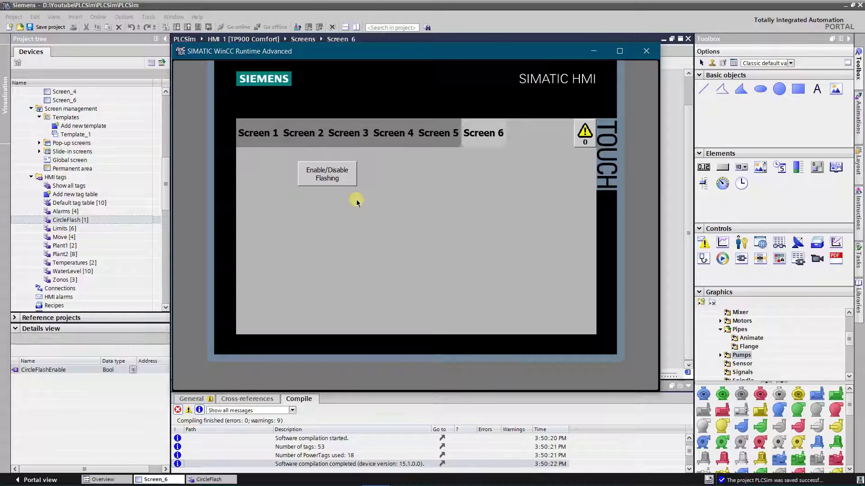
Test the Enable/Disable Flashing button by toggling the circle on and off twice, and close the simulation.
click(339, 181)
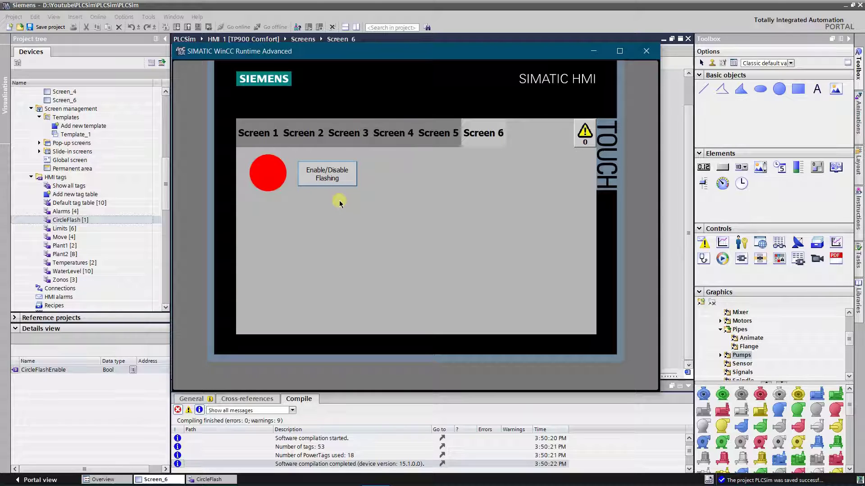
click(335, 175)
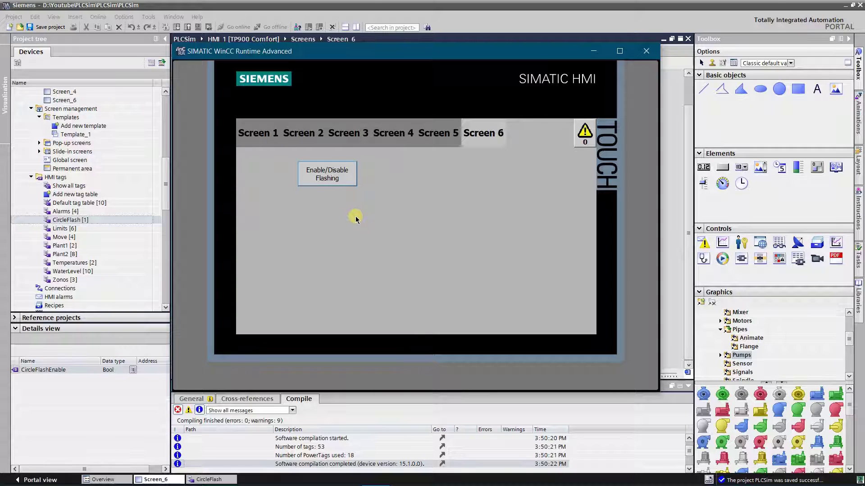
click(340, 172)
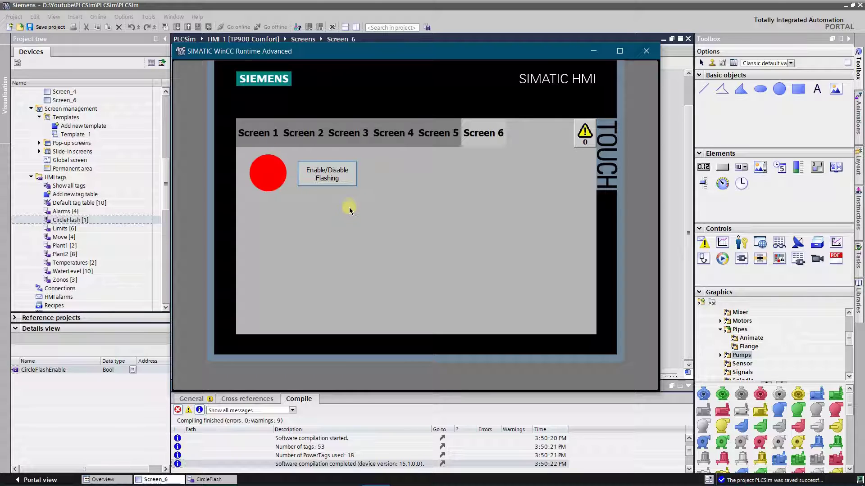
click(333, 173)
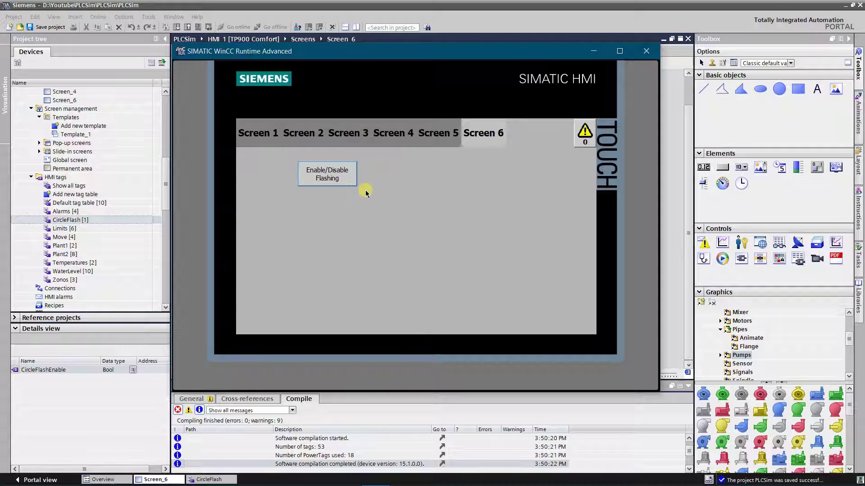
click(644, 52)
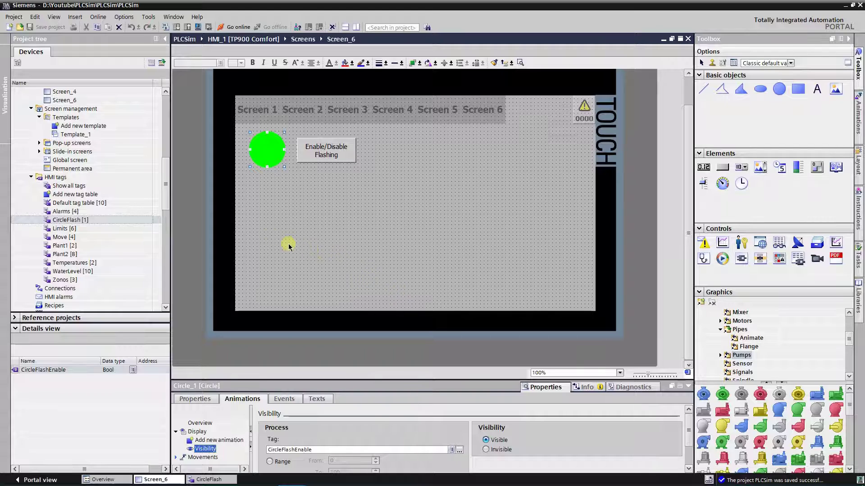
Open the device configuration of PLC_1 and show its system and clock memory settings.
drag(166, 203, 166, 136)
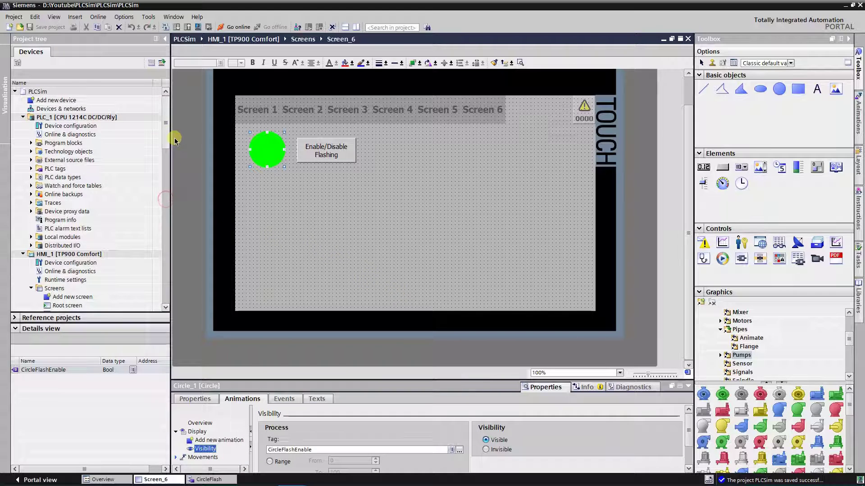
double_click(77, 127)
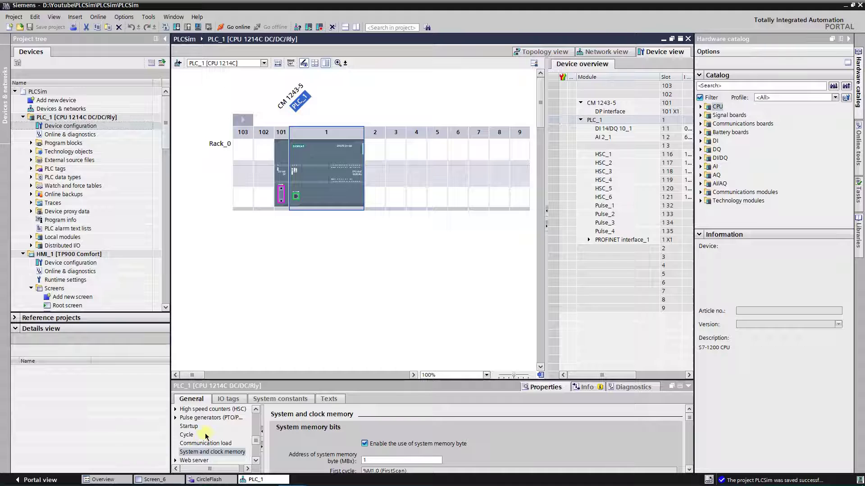
click(197, 453)
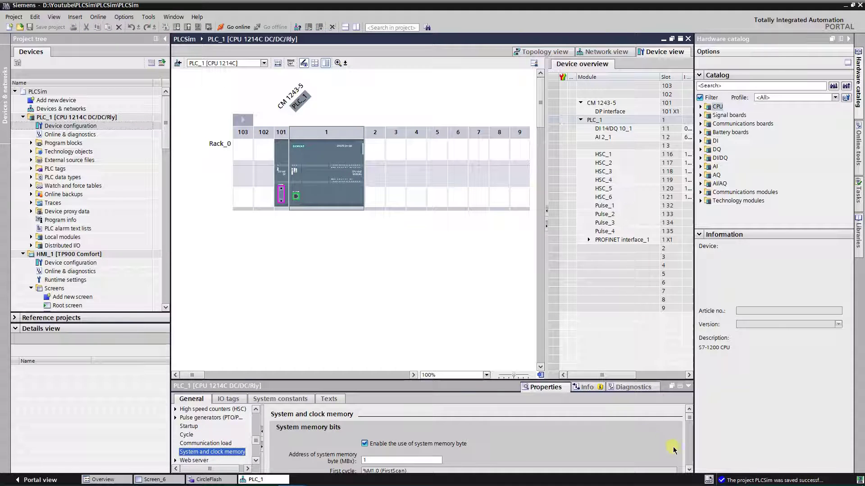
Examine the clock memory byte address and the clock bits for the available frequencies of PLC_1.
click(689, 470)
click(689, 470)
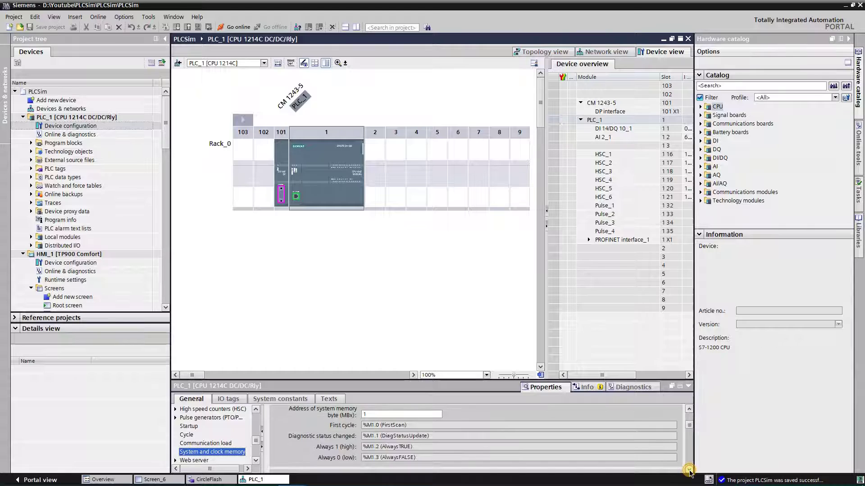
click(689, 470)
click(689, 470)
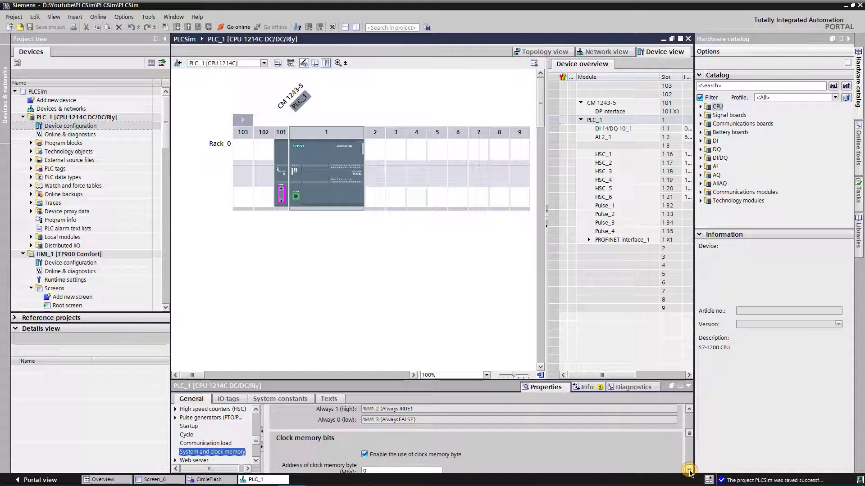
click(689, 470)
click(689, 470)
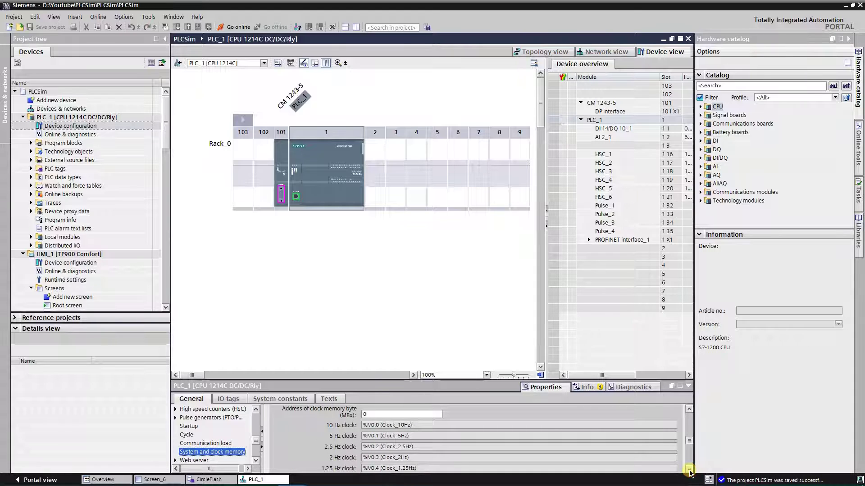
click(689, 409)
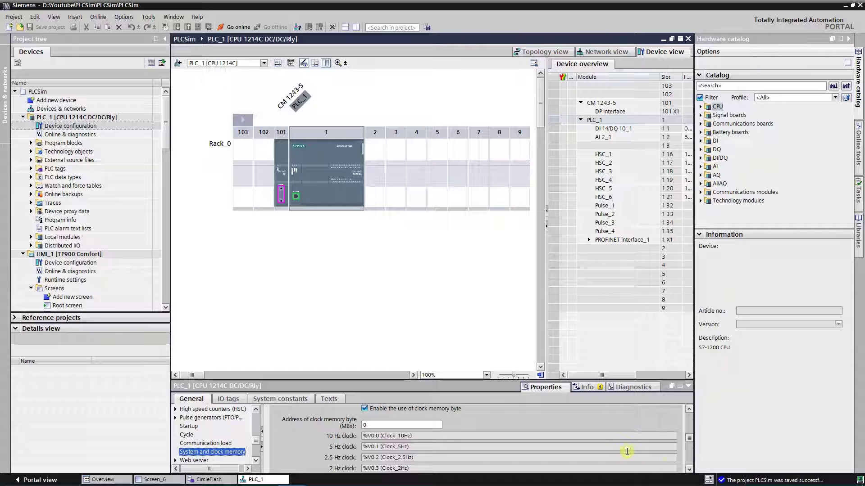
click(689, 470)
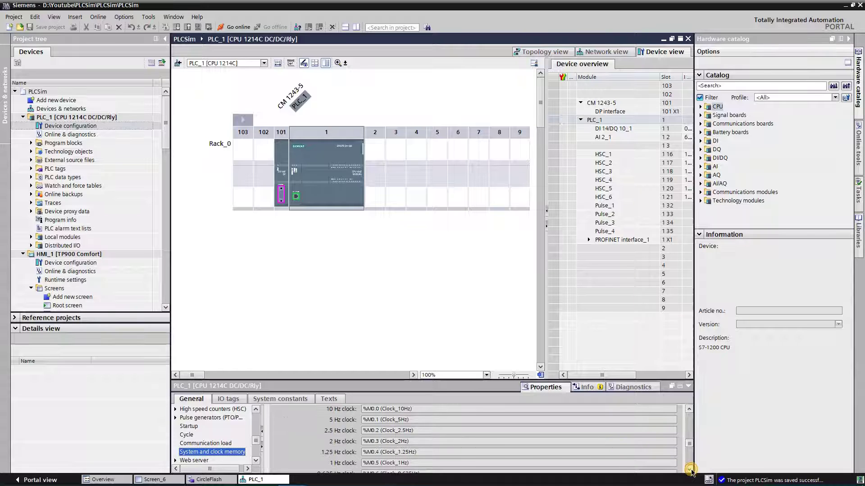
Examine the remaining clock bits down to the 0.5 Hz clock and close the device configuration of PLC_1.
click(690, 470)
click(689, 410)
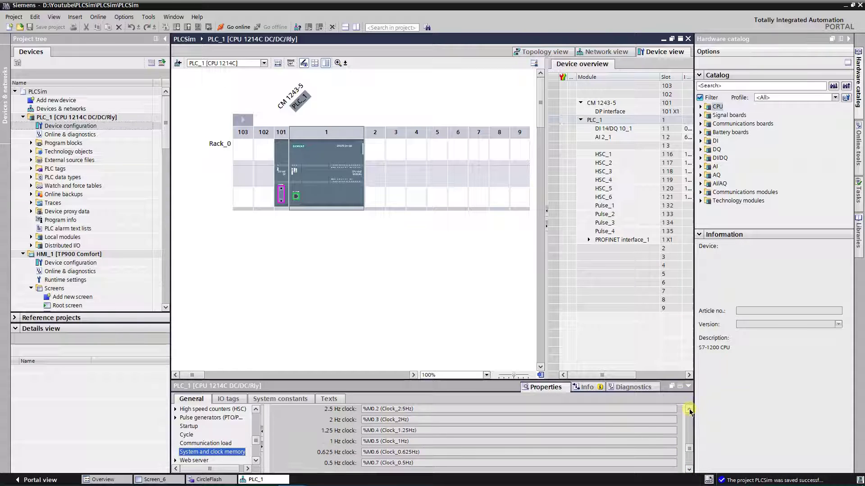
click(689, 409)
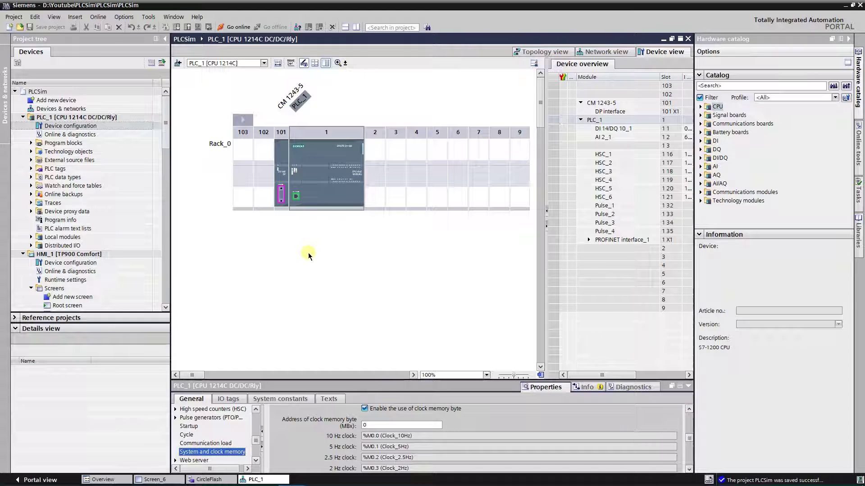
click(688, 39)
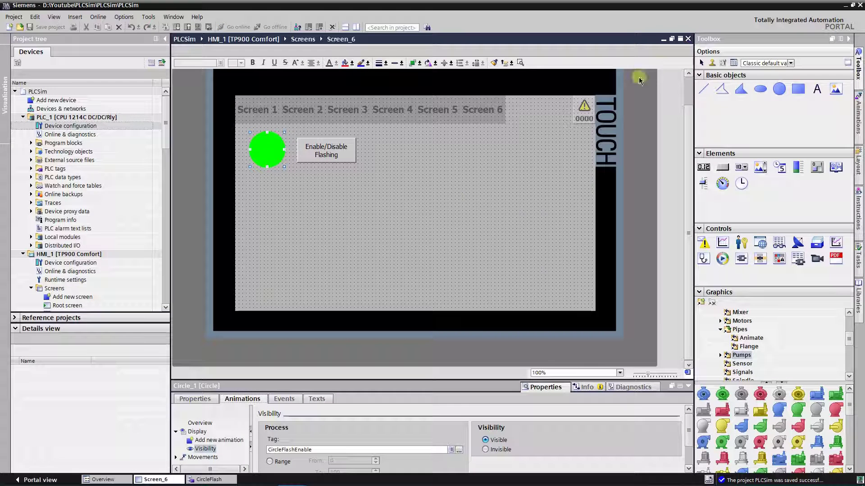
Add a second tag to the CircleFlash HMI tag table and set its connection to HMI_Connection_1.
click(217, 481)
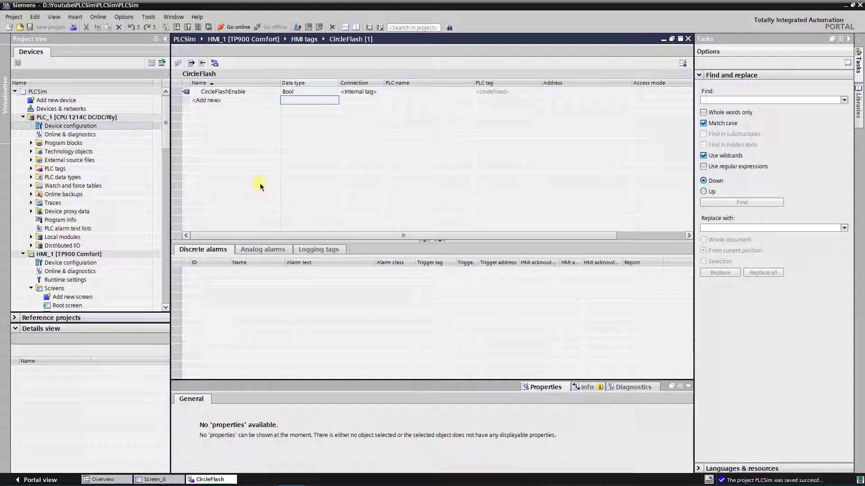
double_click(248, 101)
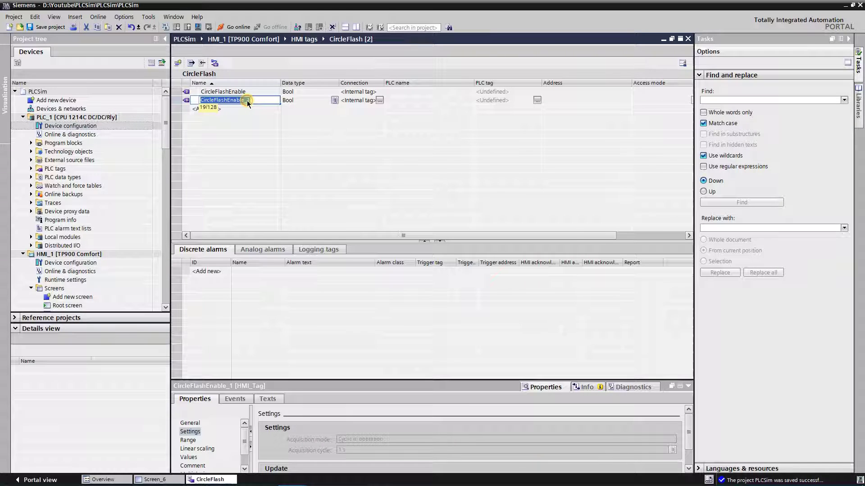
click(379, 100)
click(379, 100)
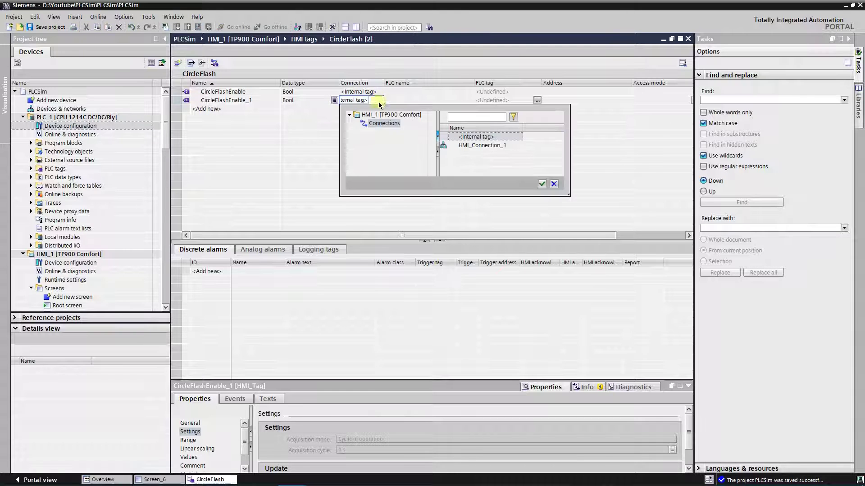
click(468, 146)
double_click(469, 146)
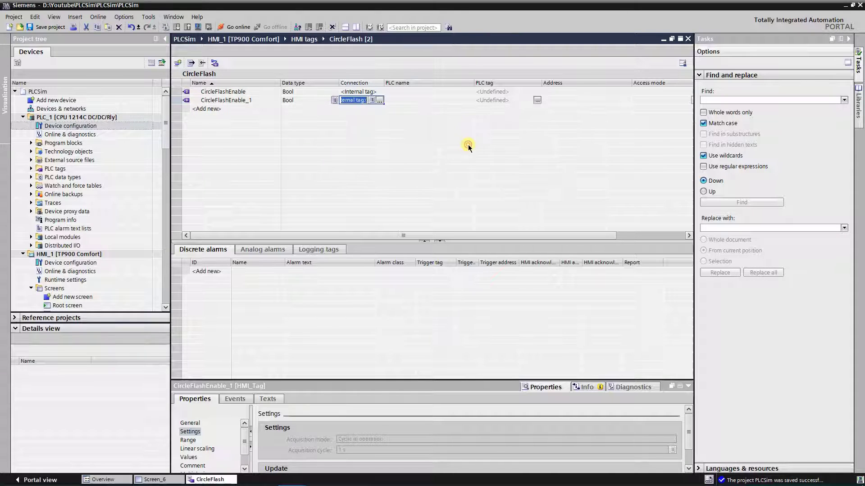
Link the new HMI tag to the PLC tag Clock_2Hz from the default tag table of PLC_1.
click(538, 101)
click(538, 100)
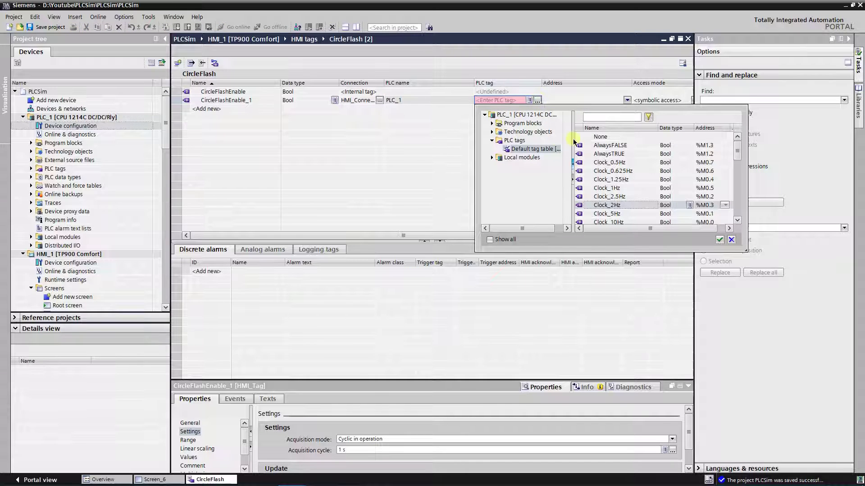
click(620, 206)
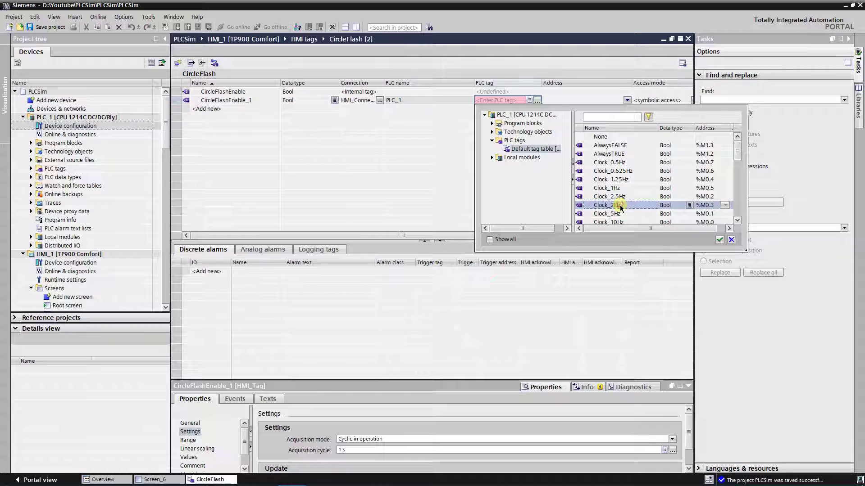
click(738, 221)
click(737, 220)
click(737, 220)
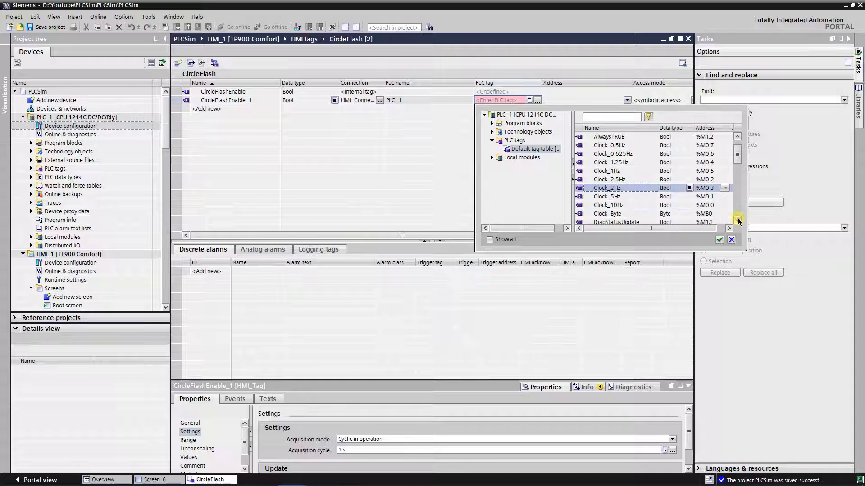
click(737, 220)
click(738, 138)
click(737, 138)
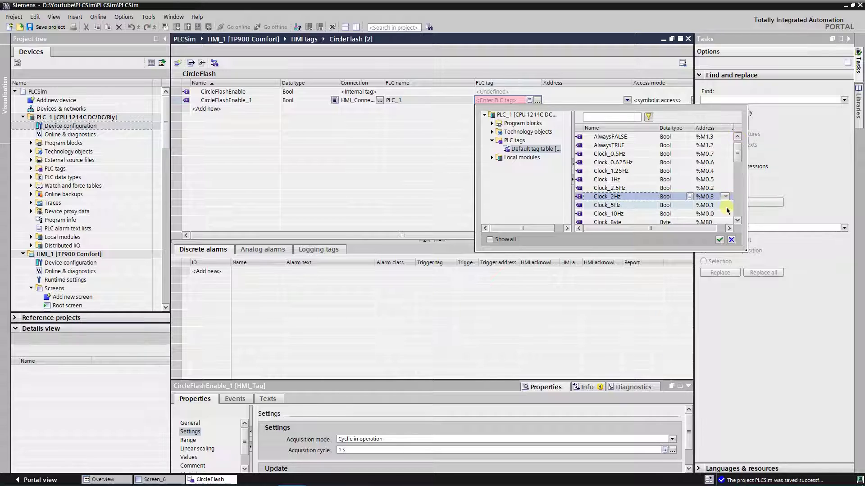
click(719, 240)
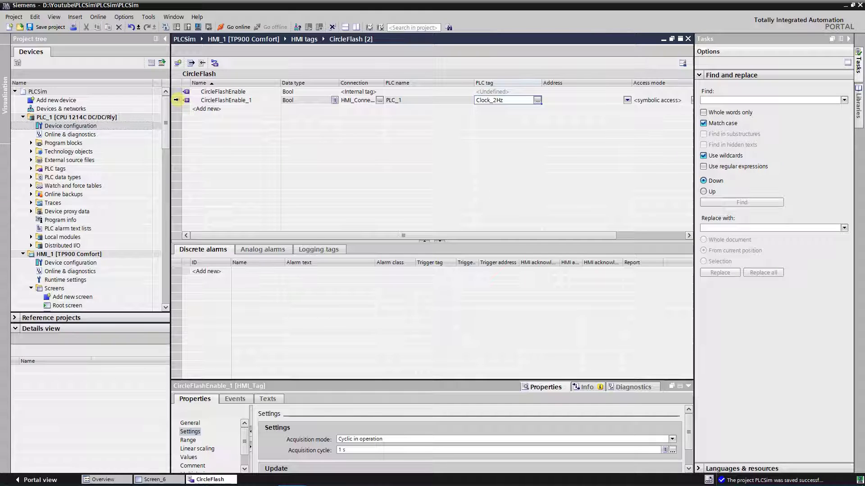
Synchronize the new HMI tag with its PLC tag by matching paths, replacing its name with the PLC tag name, and save the project.
click(177, 101)
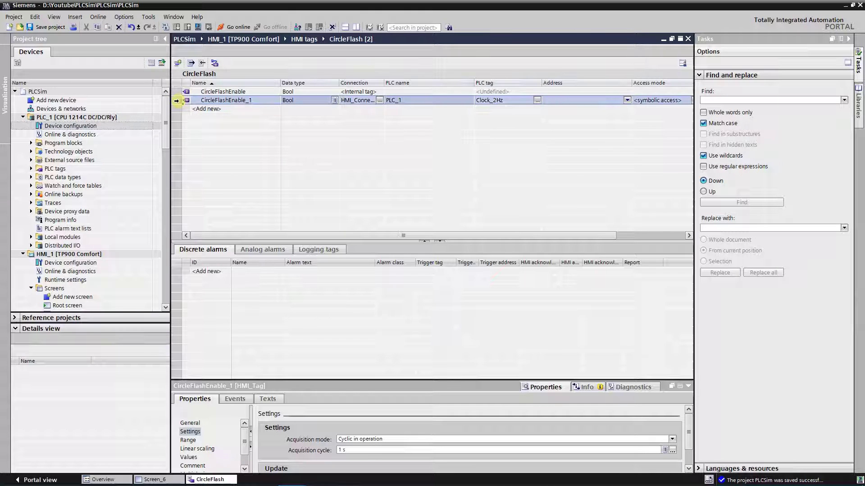
click(214, 62)
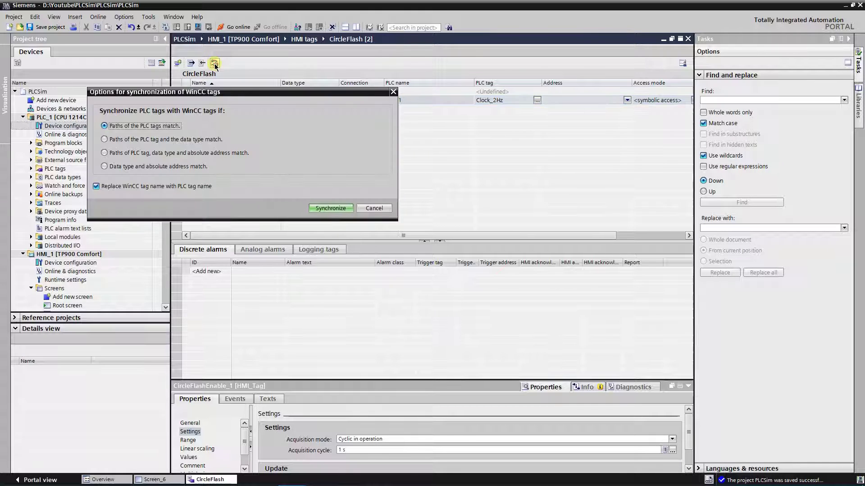
click(330, 208)
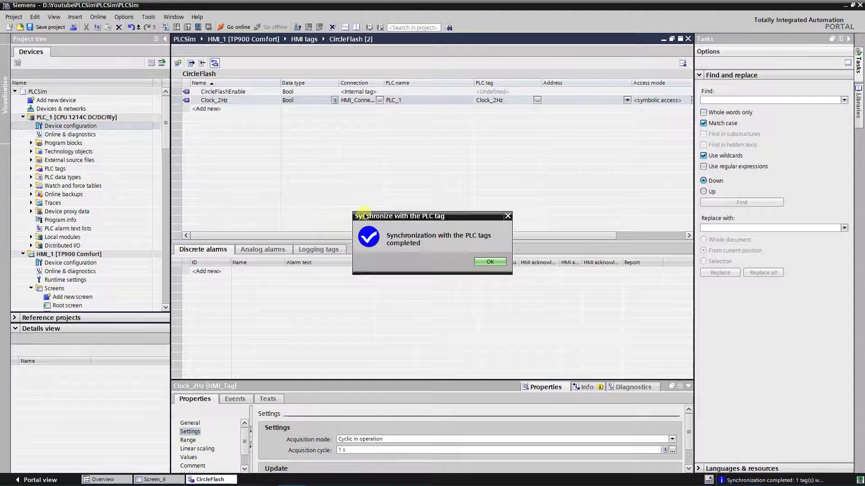
click(489, 264)
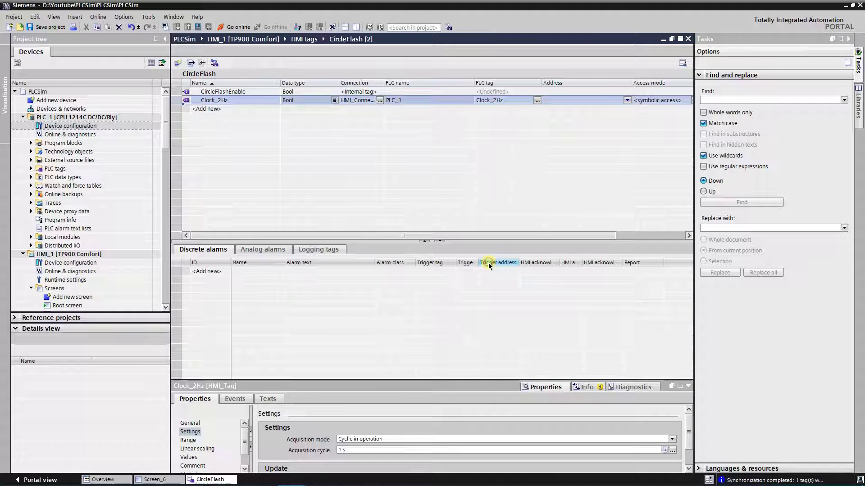
click(50, 27)
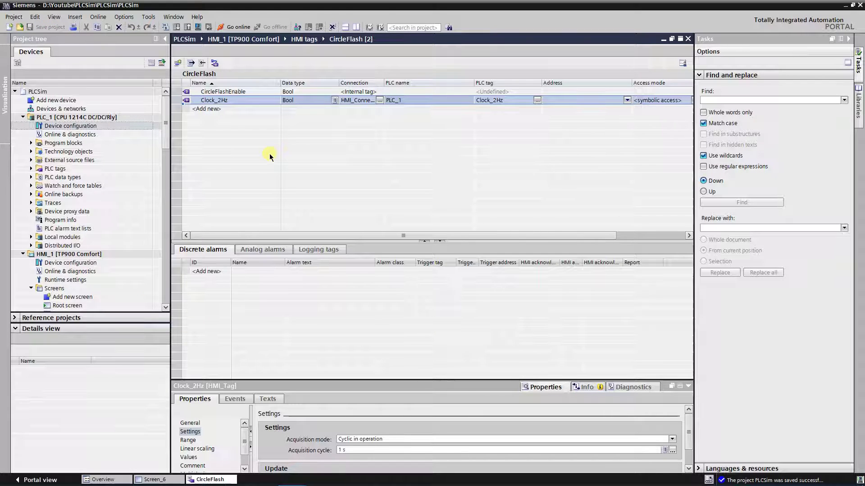
Return to Screen_6 and open the tag selection for the circle's visibility animation, showing the CircleFlash tags.
click(167, 481)
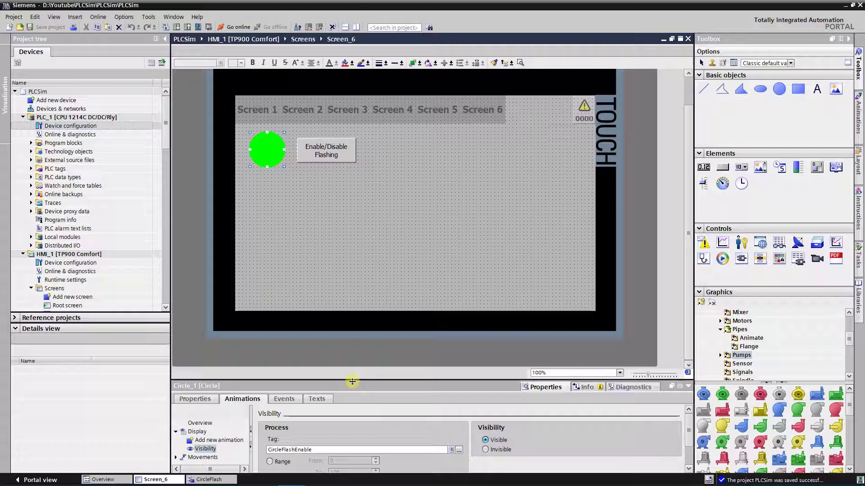
double_click(314, 450)
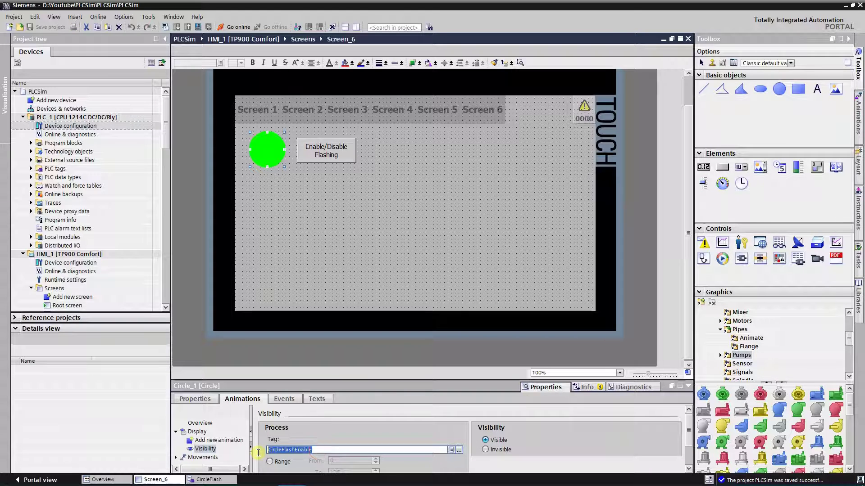
click(459, 450)
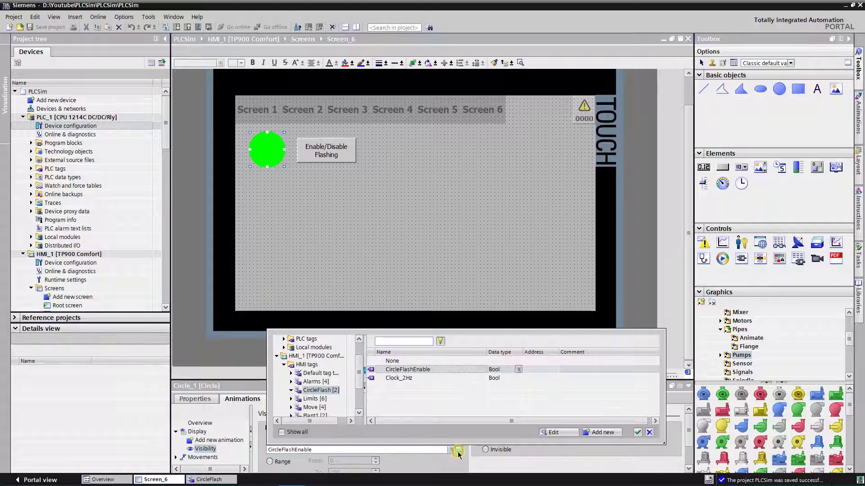